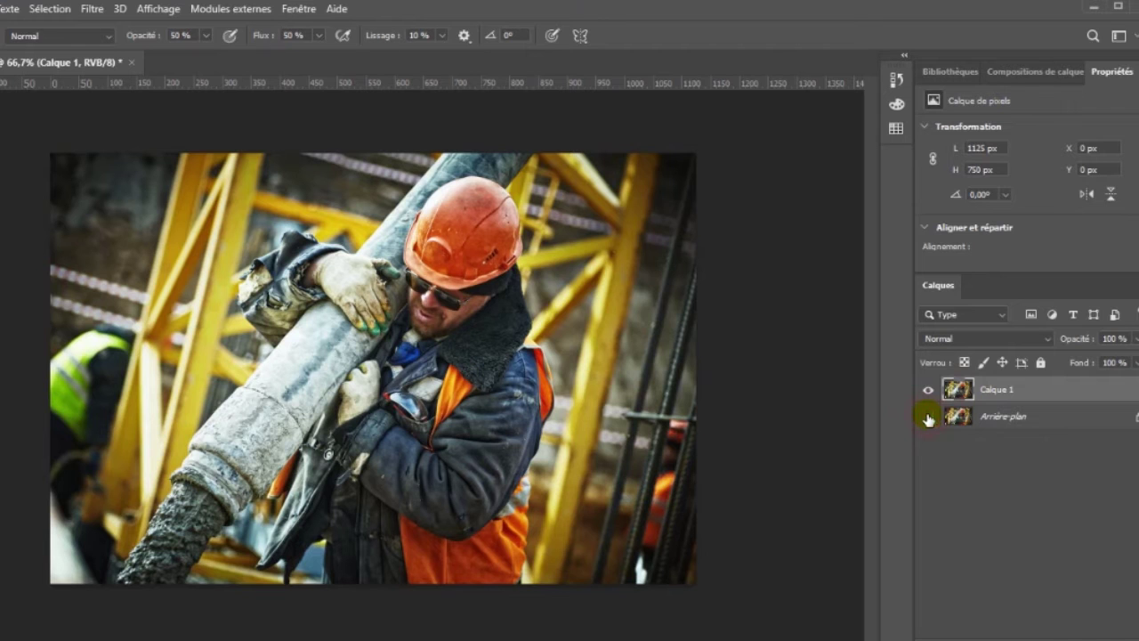
Step: Select the whole concrete pipe with the Quick Selection tool, removing any spill outside its edges
key("w")
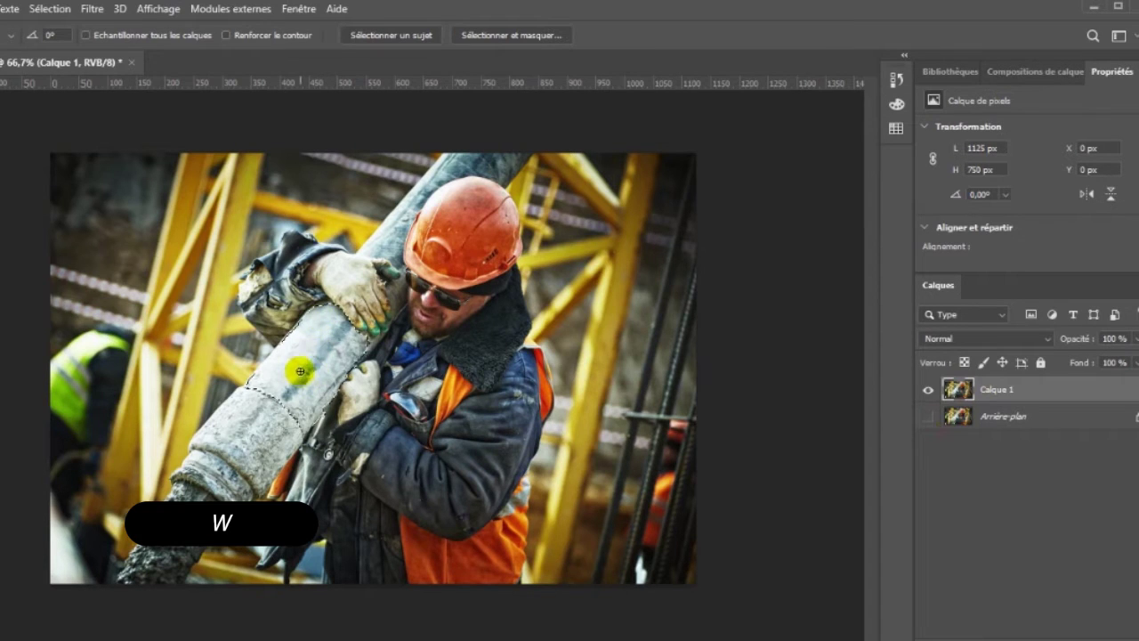
key("alt")
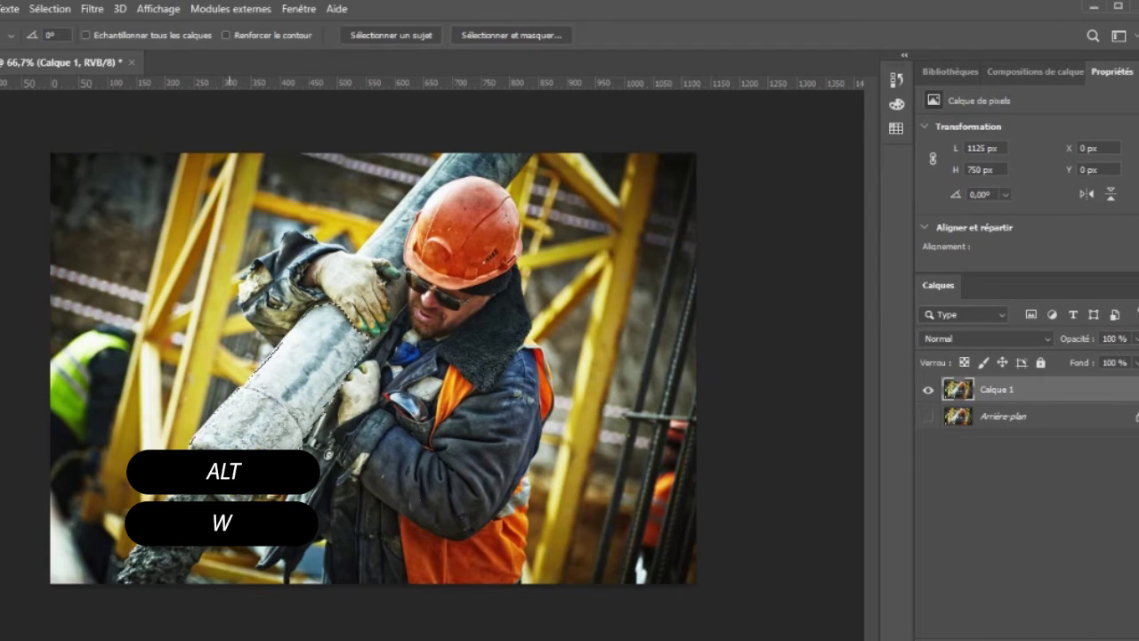
left_click(193, 531)
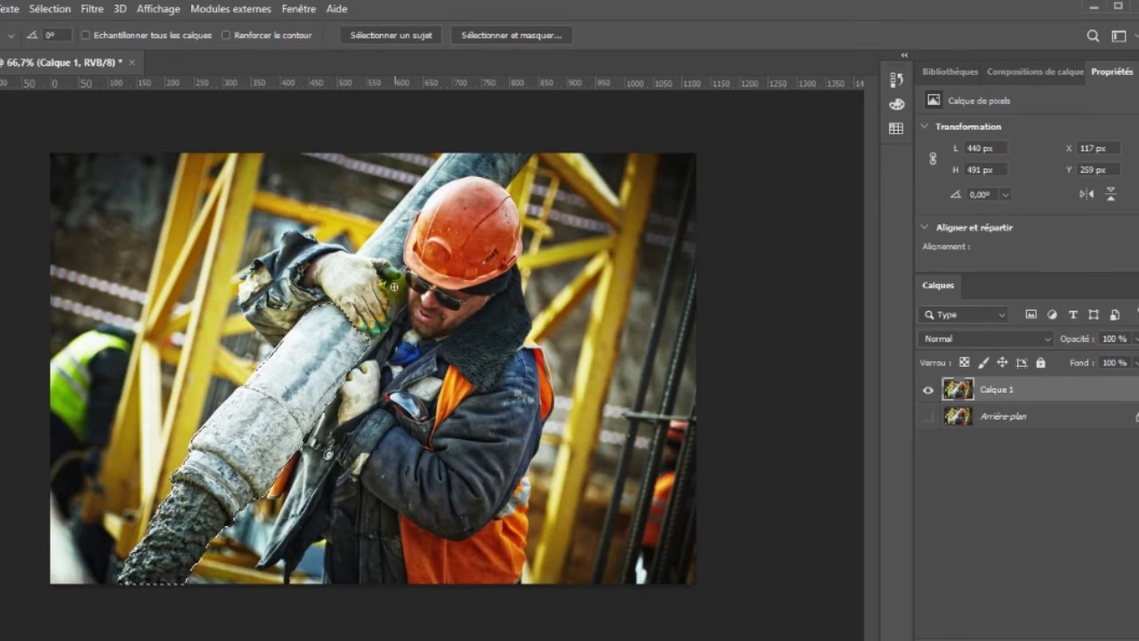
mouse_move(396, 230)
left_mouse_down()
mouse_move(454, 171)
mouse_move(508, 171)
mouse_move(443, 191)
mouse_move(365, 259)
left_mouse_up()
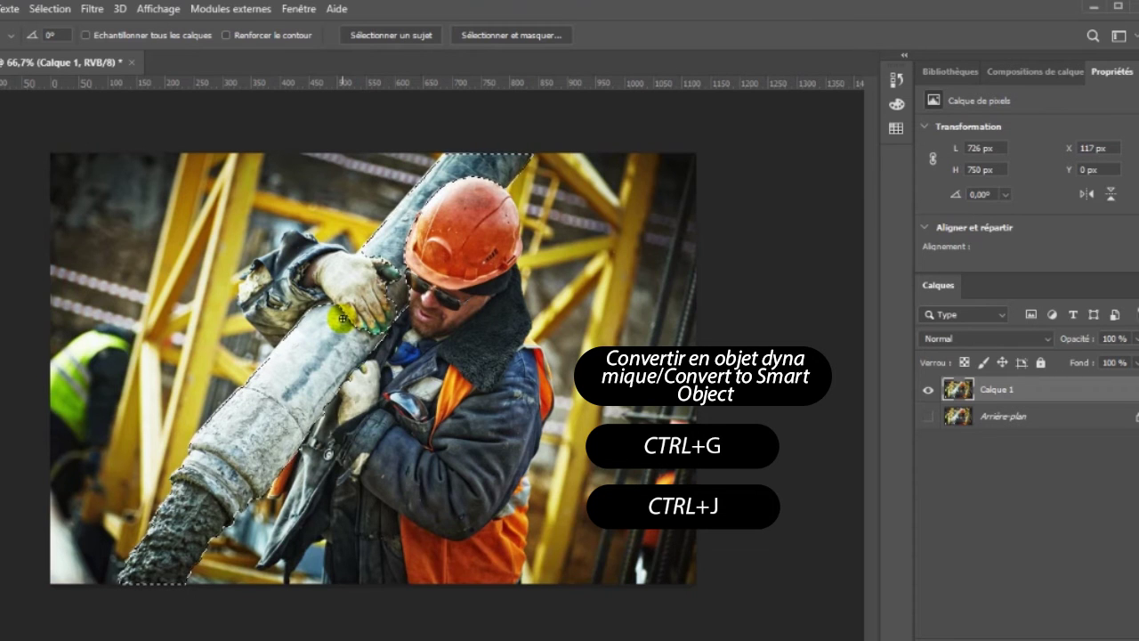
Step: Copy the selected pipe onto its own layer inside a new group and convert that layer to a smart object
key("ctrl+j")
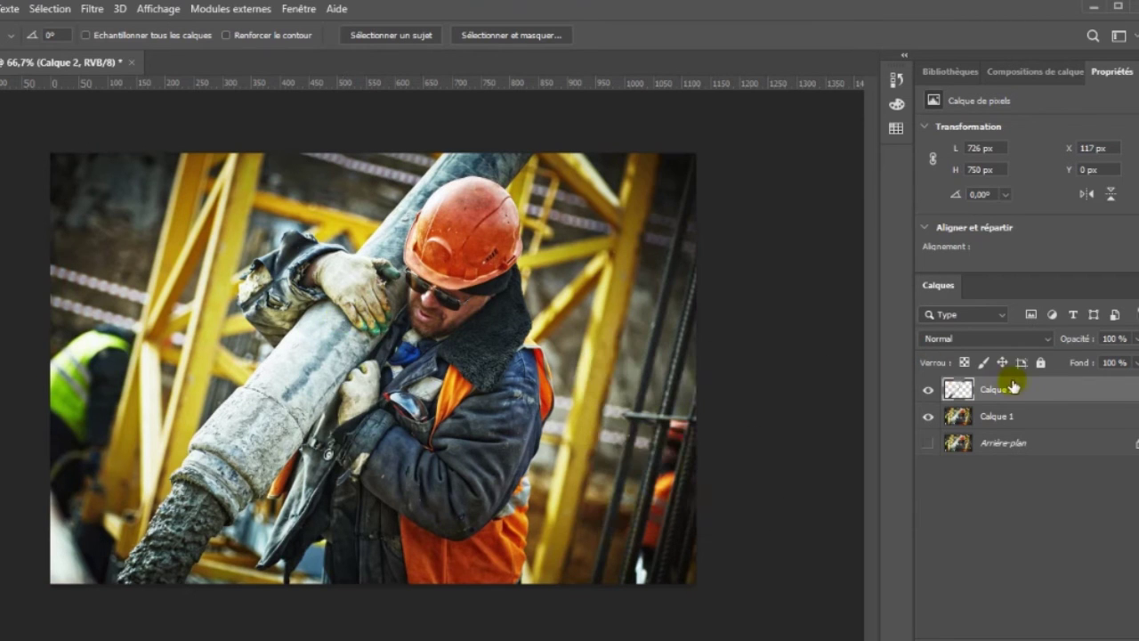
key("ctrl+g")
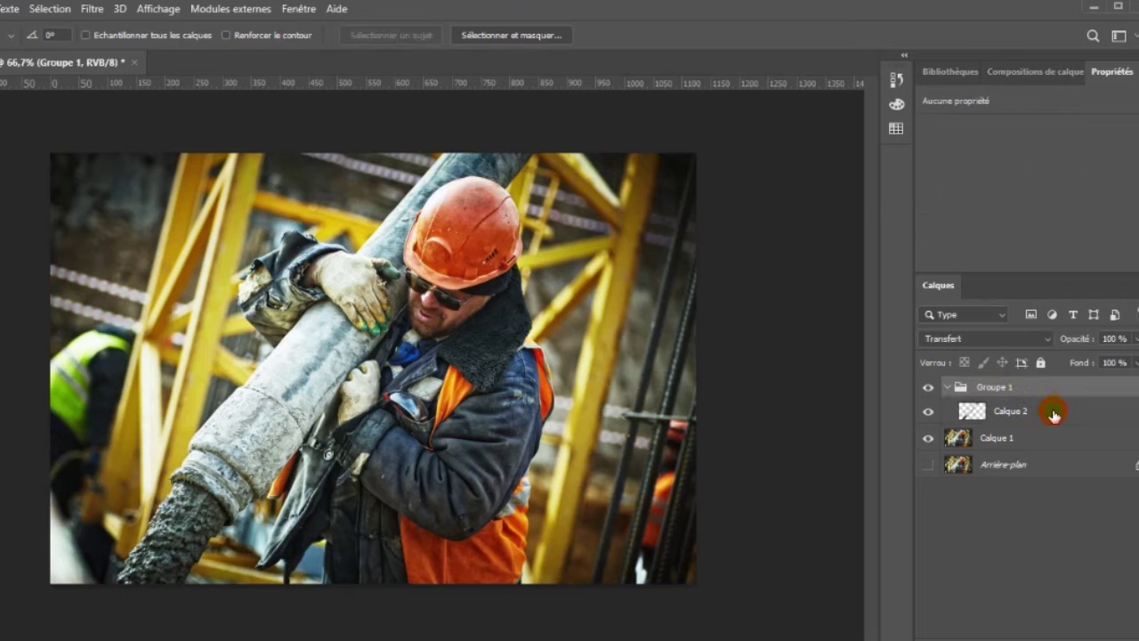
right_click(1054, 415)
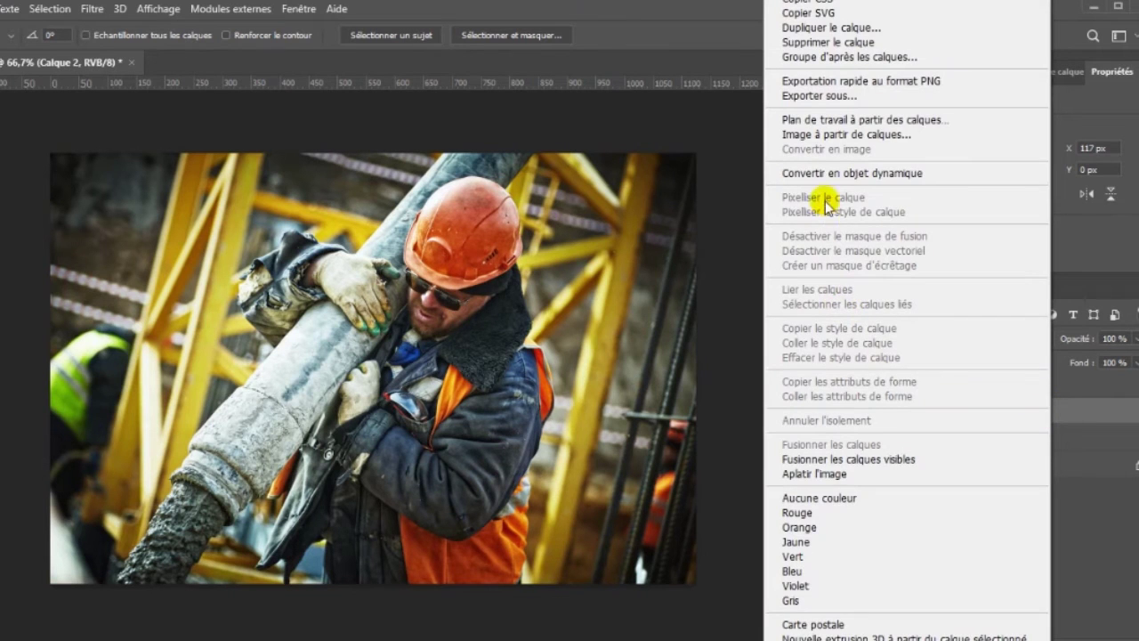
left_click(833, 174)
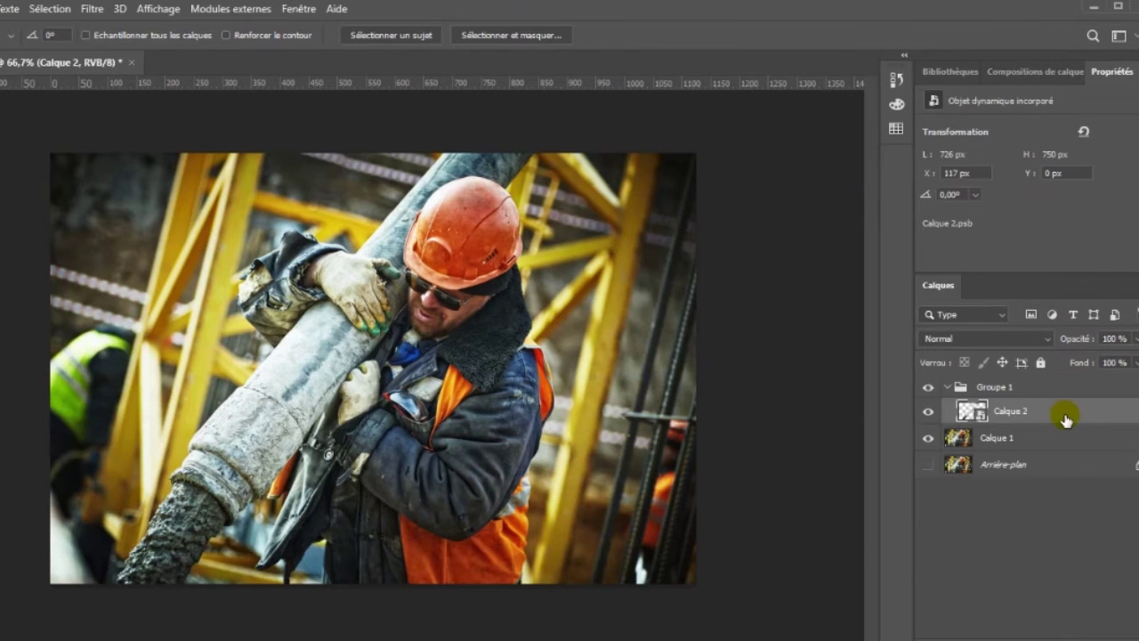
Step: Duplicate the pipe smart object and apply a Gaussian Blur of 5 pixels to the copy
key("ctrl+j")
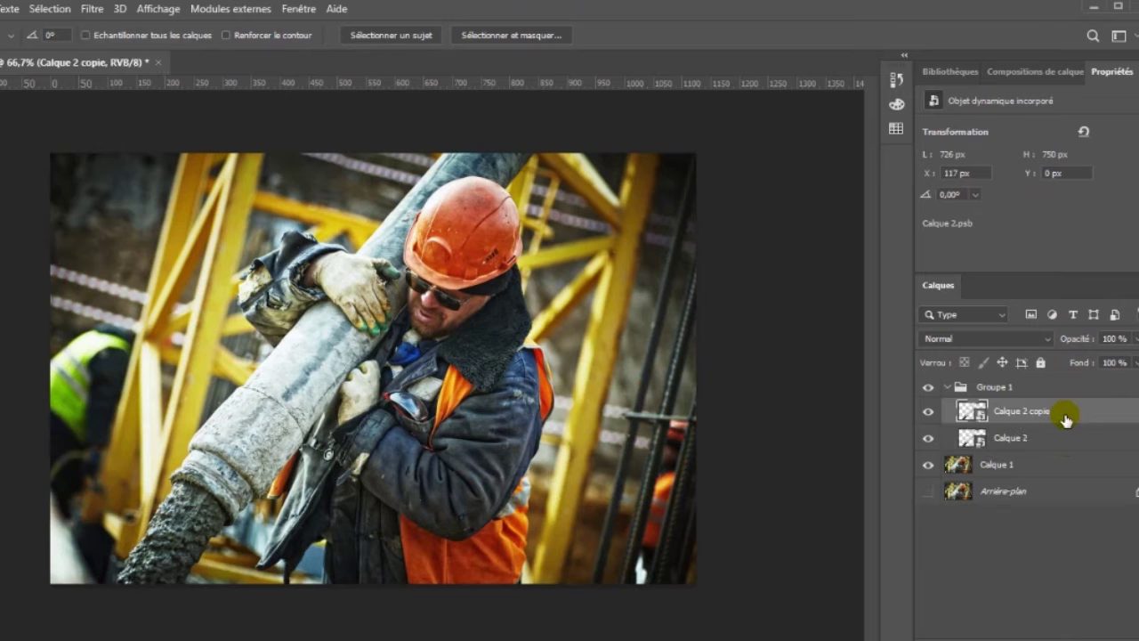
left_click(98, 16)
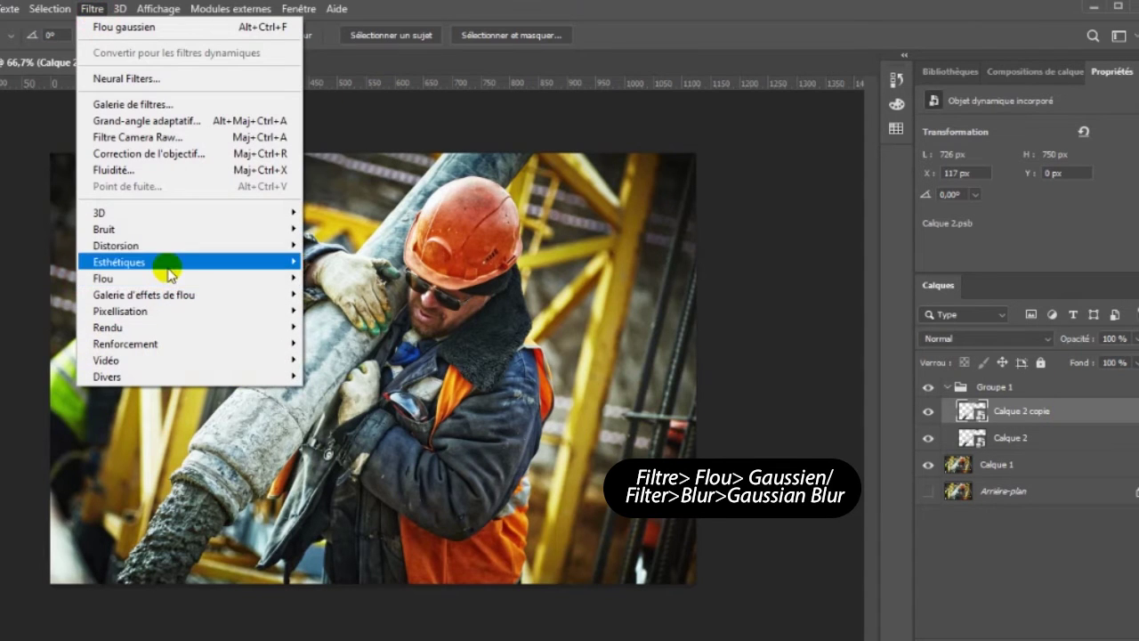
mouse_move(170, 281)
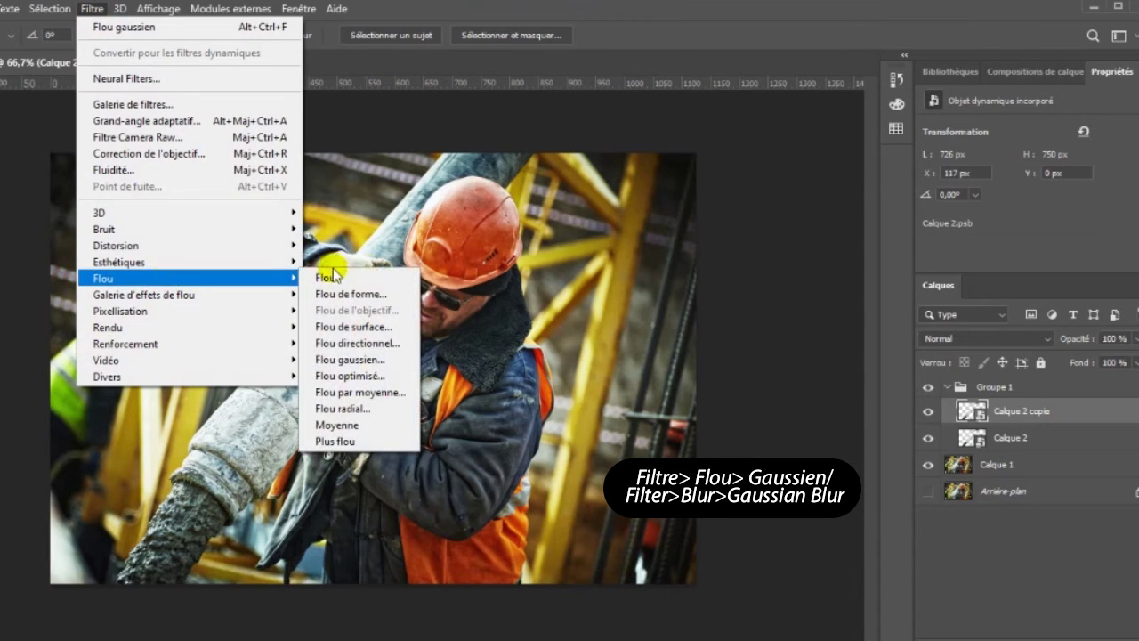
left_click(392, 362)
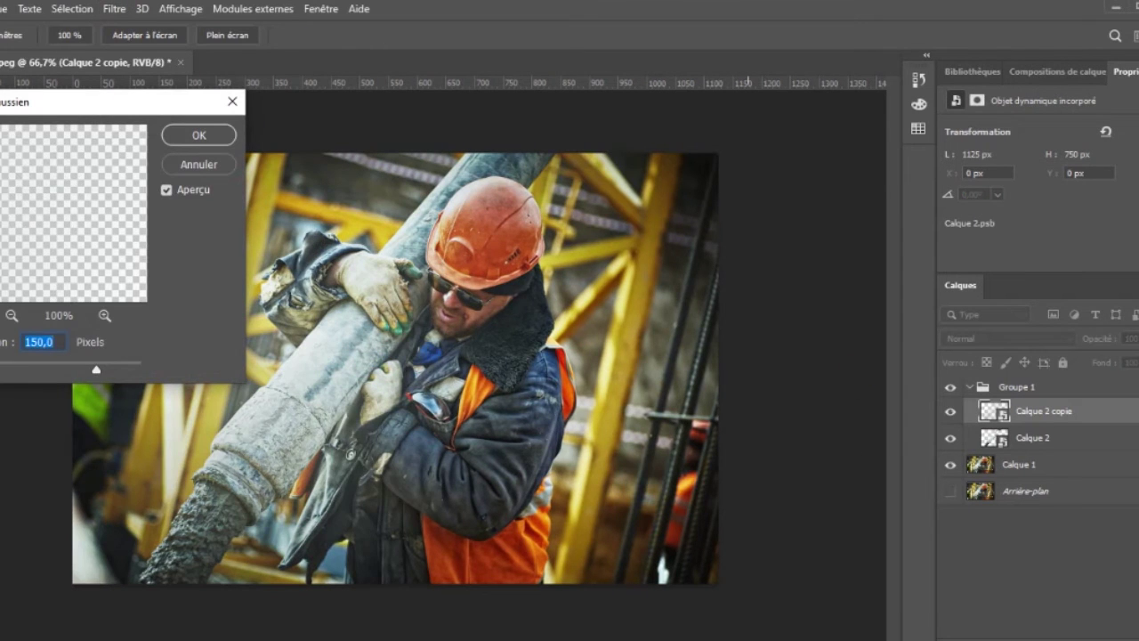
type("5")
left_click(201, 137)
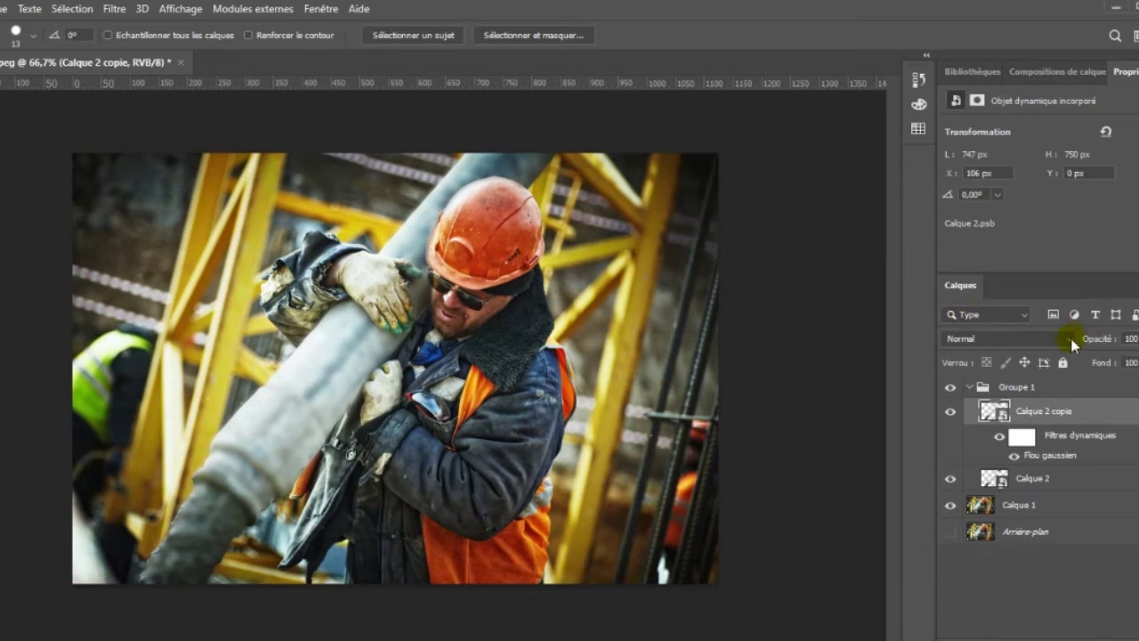
Step: Set the blend mode of the blurred pipe copy to Superposition (Overlay) and keep that layer selected
left_click(1067, 342)
left_click(974, 356)
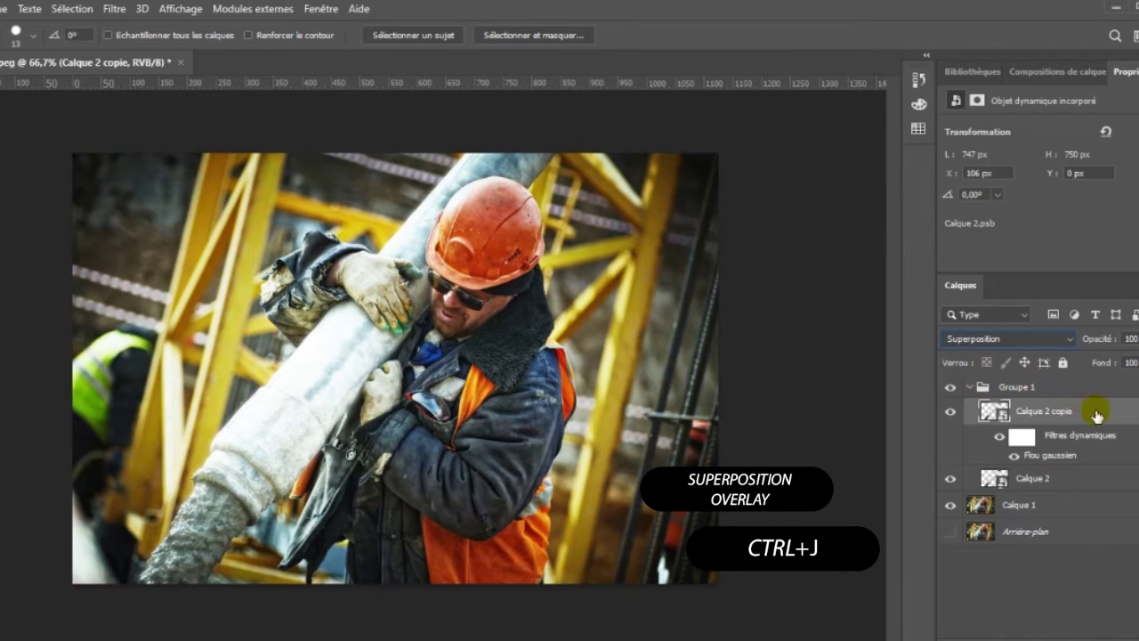
left_click(1086, 478)
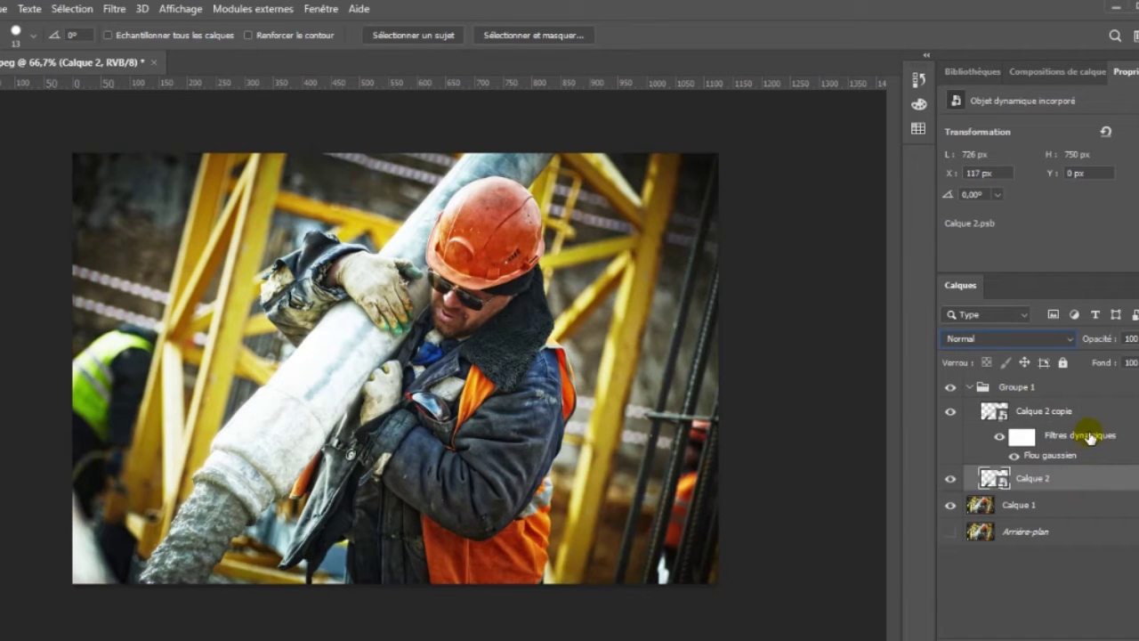
left_click(1104, 419)
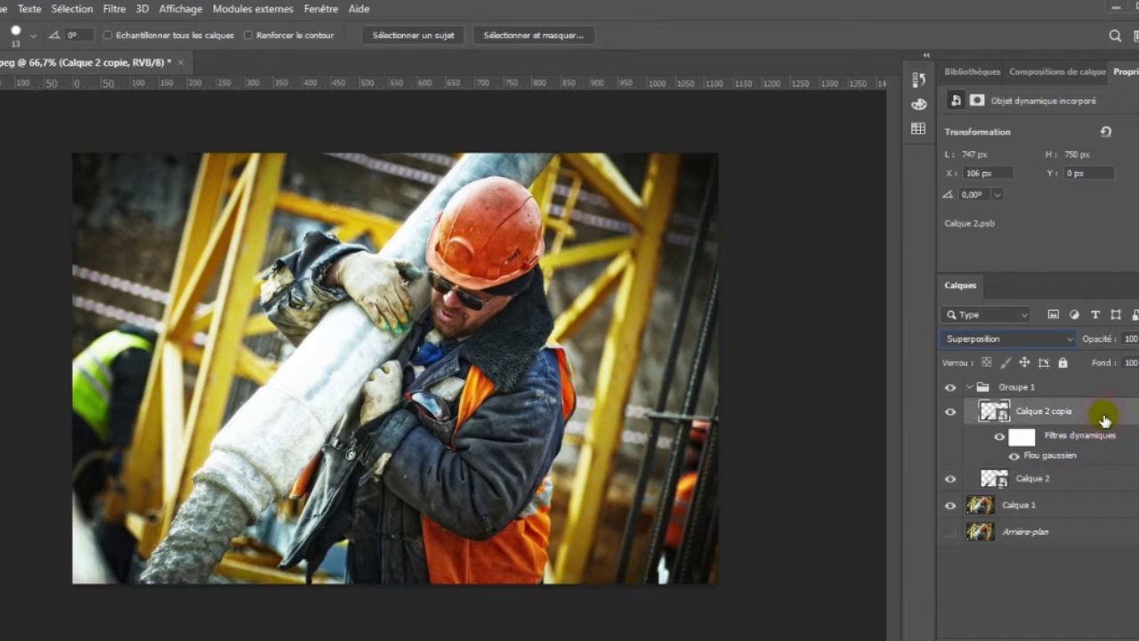
left_click(1077, 488)
left_click(1101, 420)
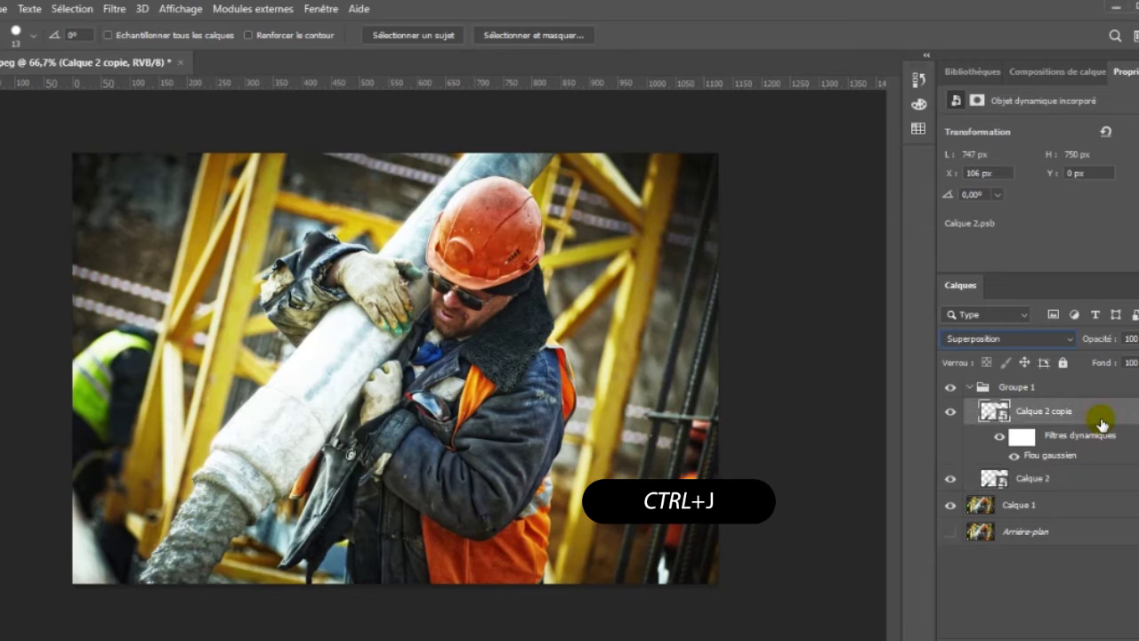
Step: Duplicate the blurred pipe layer and set the new copy's Gaussian Blur radius to 25 pixels
key("ctrl+j")
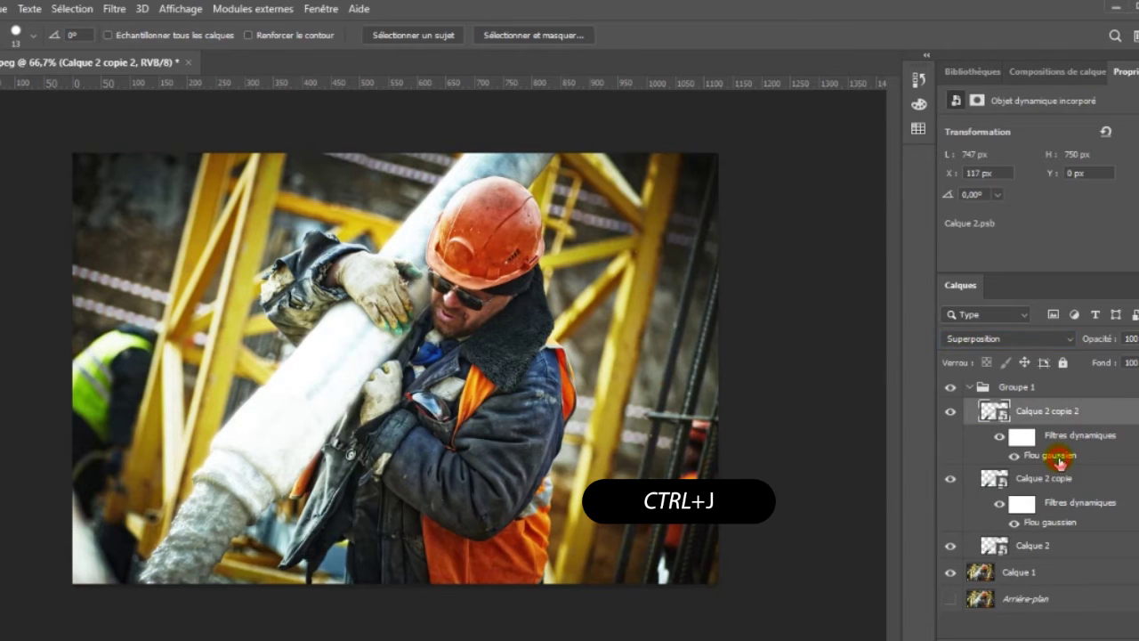
double_click(1059, 462)
type("25")
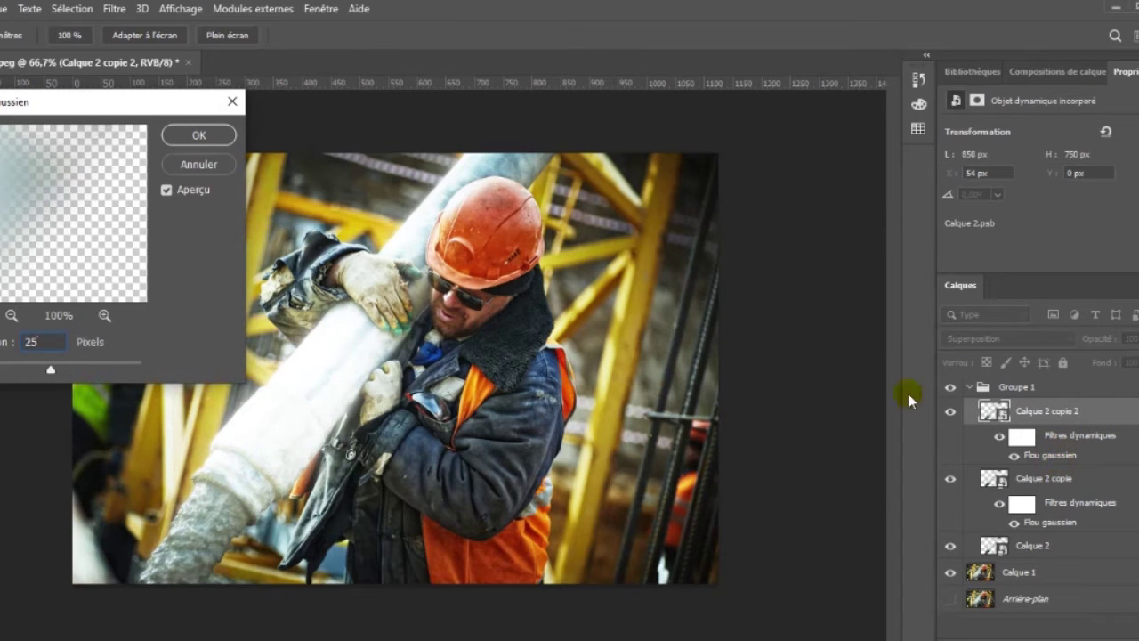
left_click(200, 136)
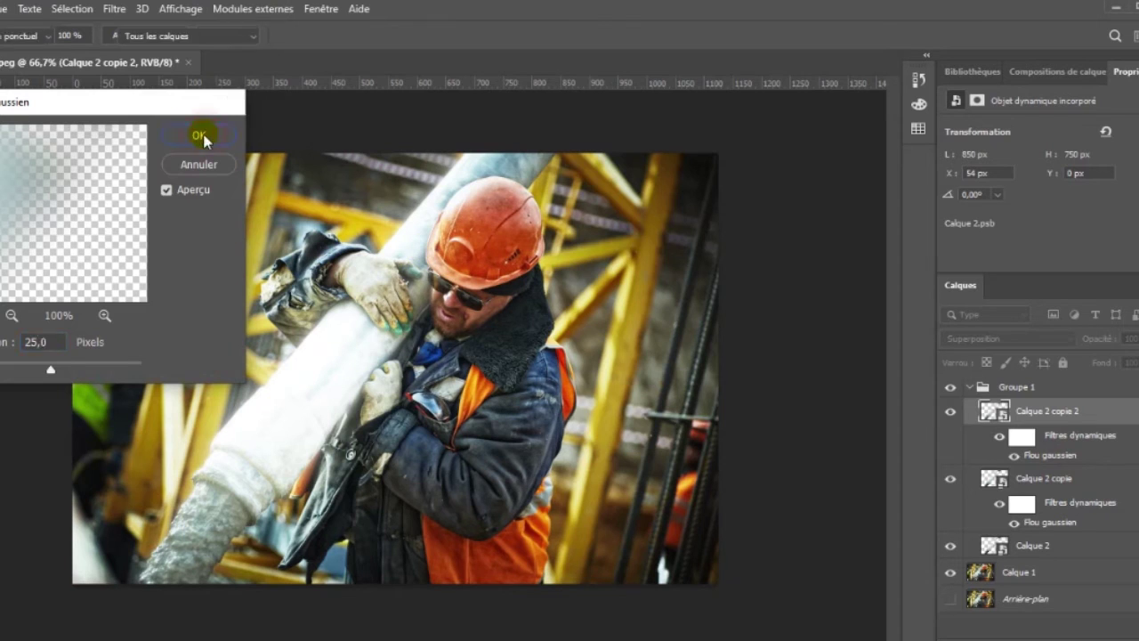
Step: Duplicate the 25-pixel blur layer and set the new copy's Gaussian Blur radius to 100 pixels
key("ctrl+j")
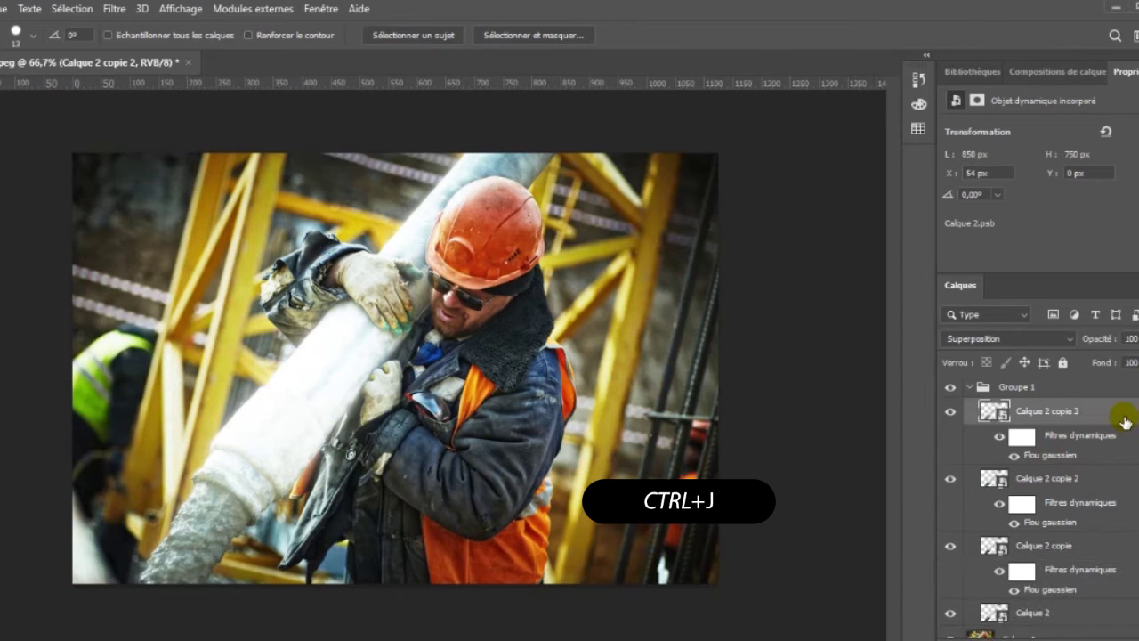
double_click(1057, 458)
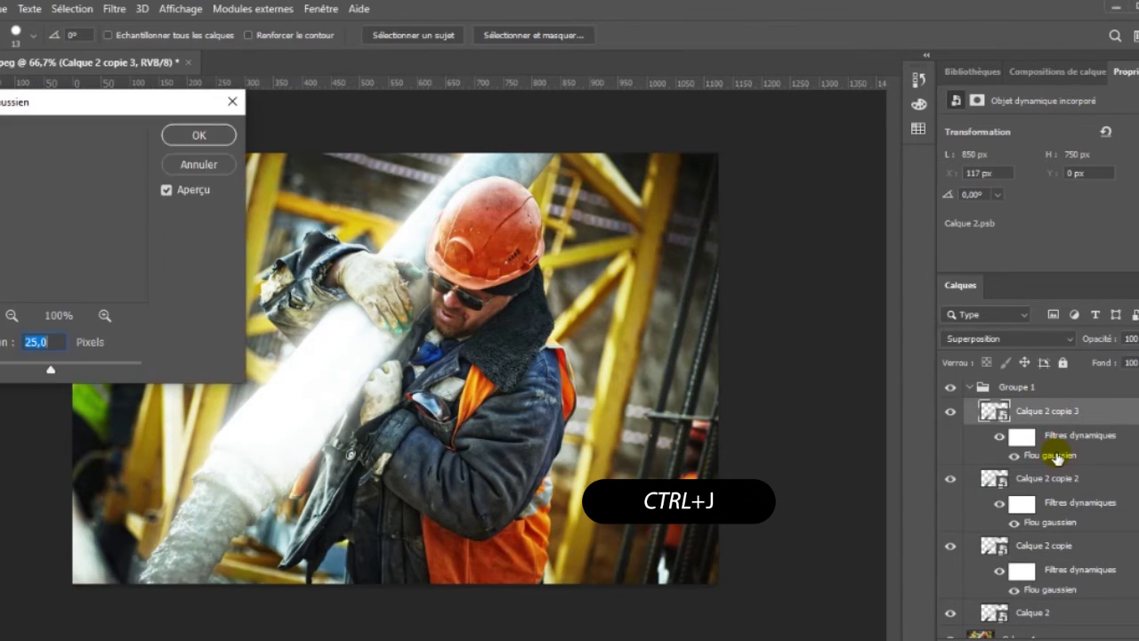
type("100")
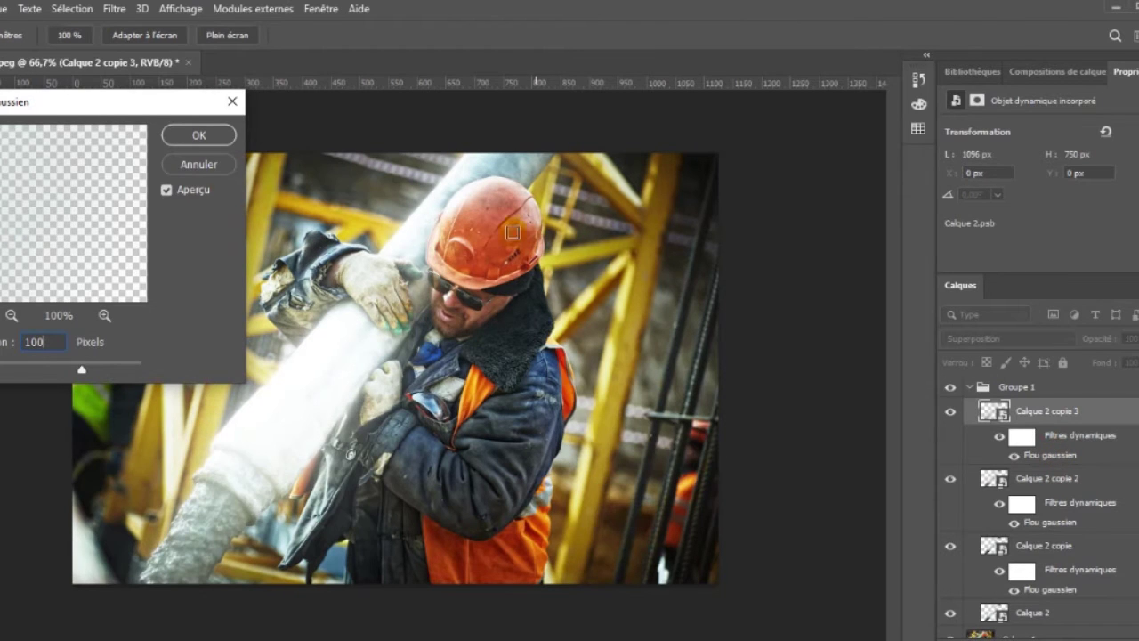
left_click(222, 135)
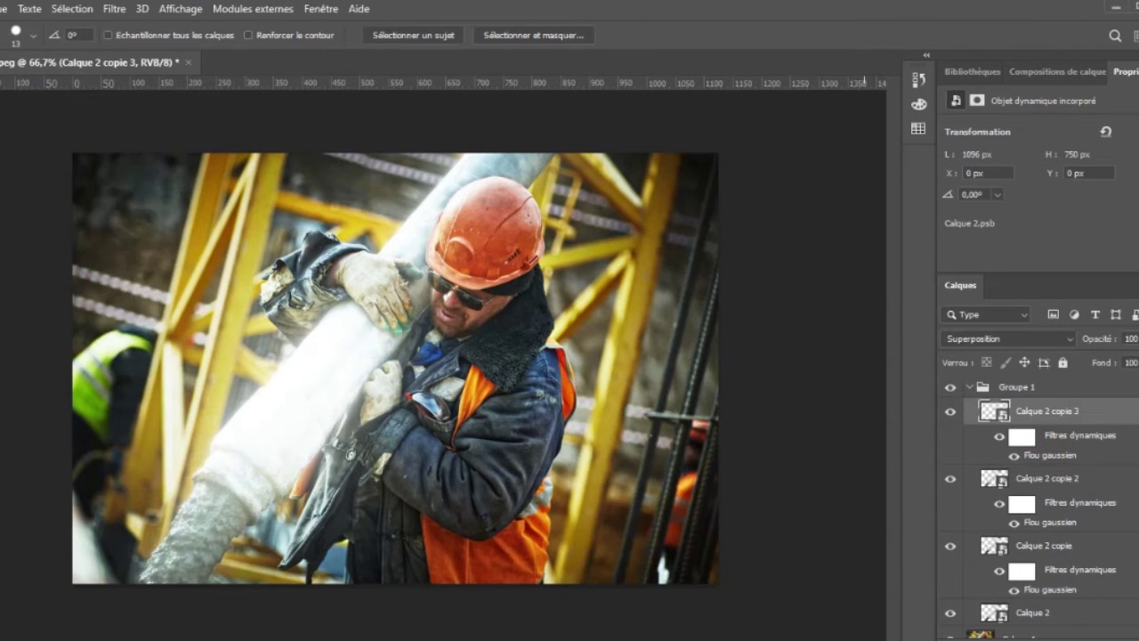
Step: Duplicate the 100-pixel blur layer and set the new copy's Gaussian Blur radius to 150 pixels
key("ctrl+j")
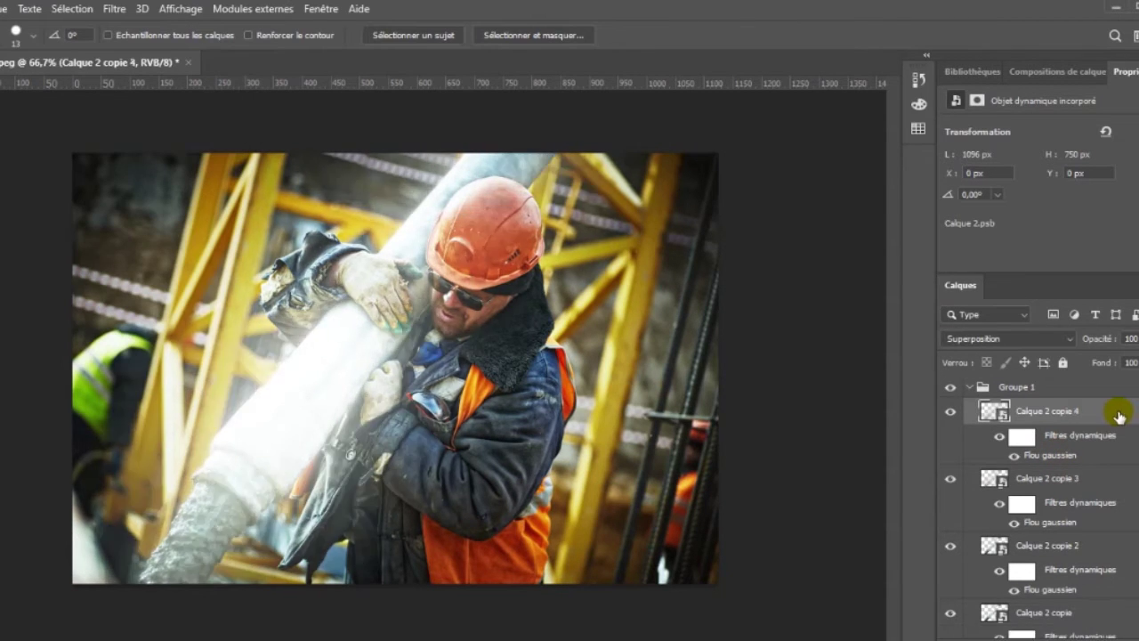
double_click(1053, 457)
type("150")
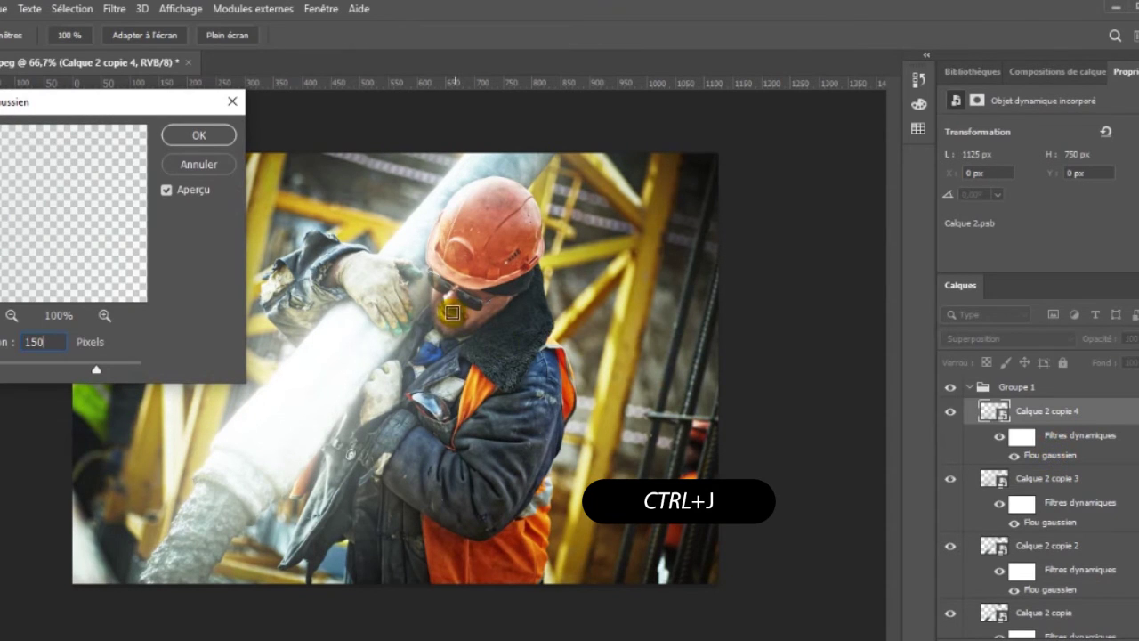
left_click(198, 136)
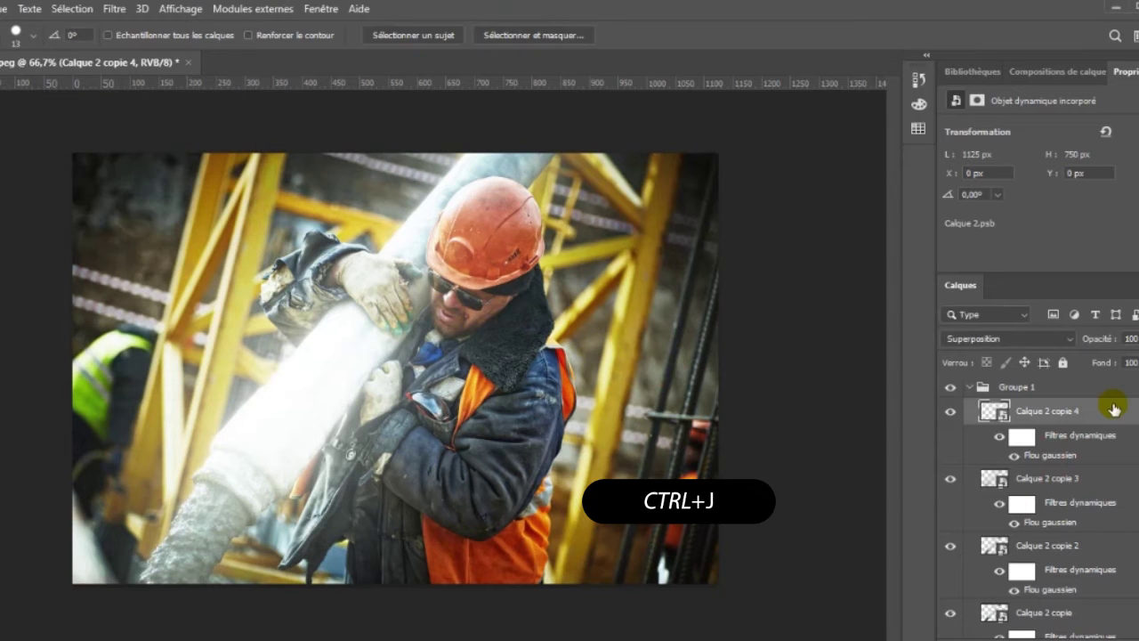
Step: Duplicate the 150-pixel blur layer and set the new copy's Gaussian Blur radius to 300 pixels
key("ctrl+j")
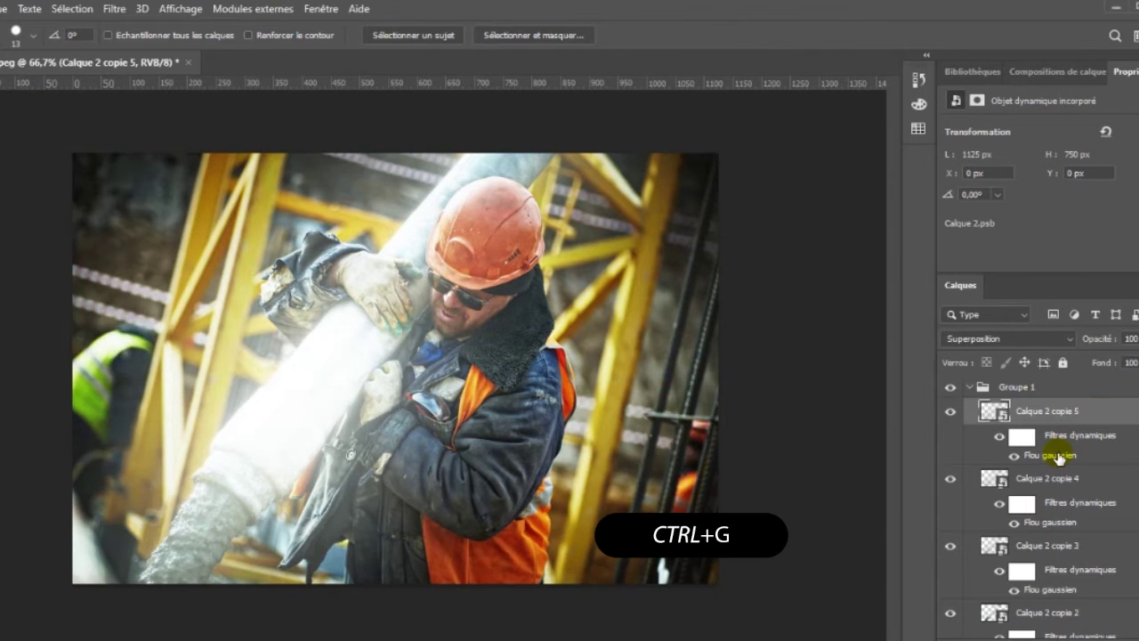
double_click(1053, 456)
type("300")
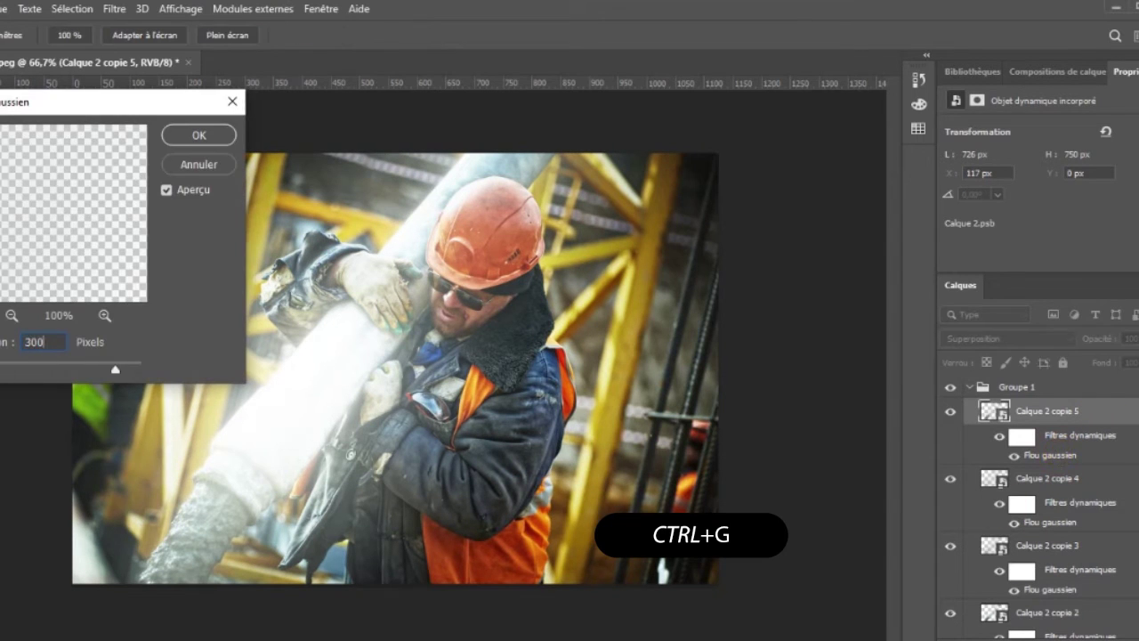
left_click(211, 139)
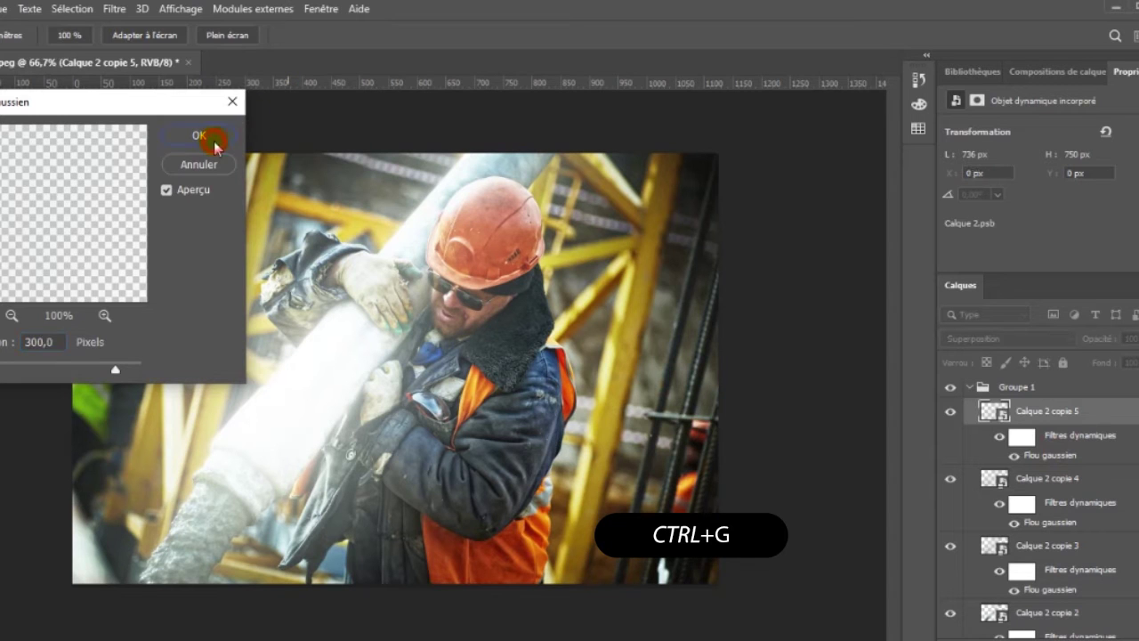
Step: Collapse the glow layers' group and toggle its visibility off and on to compare the image with and without the glow
left_click(965, 389)
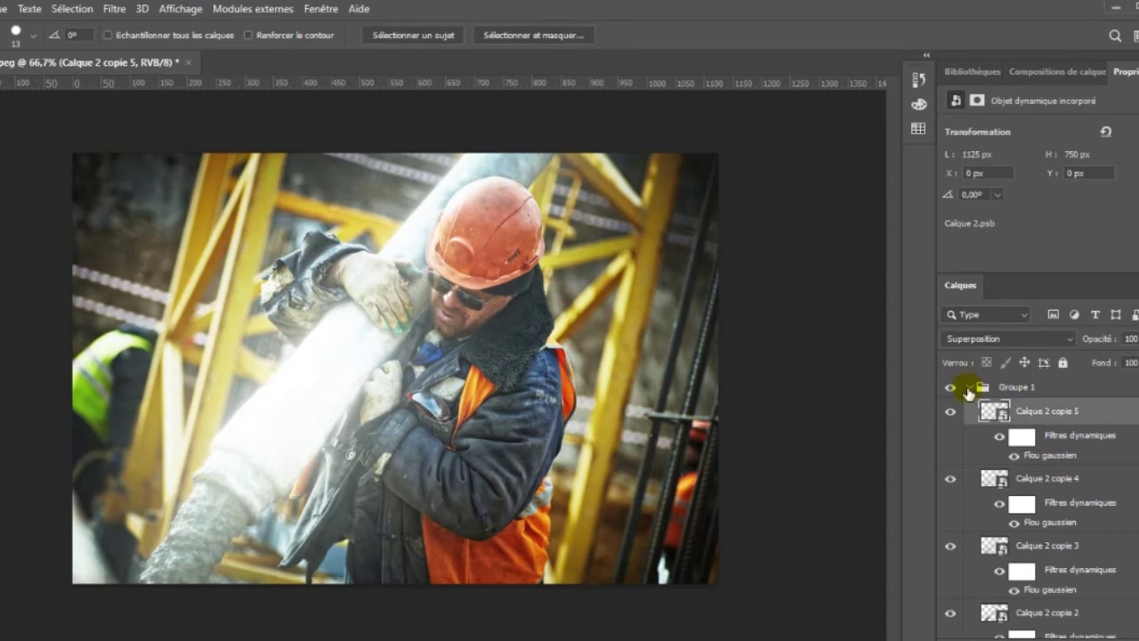
left_click(969, 388)
left_click(949, 389)
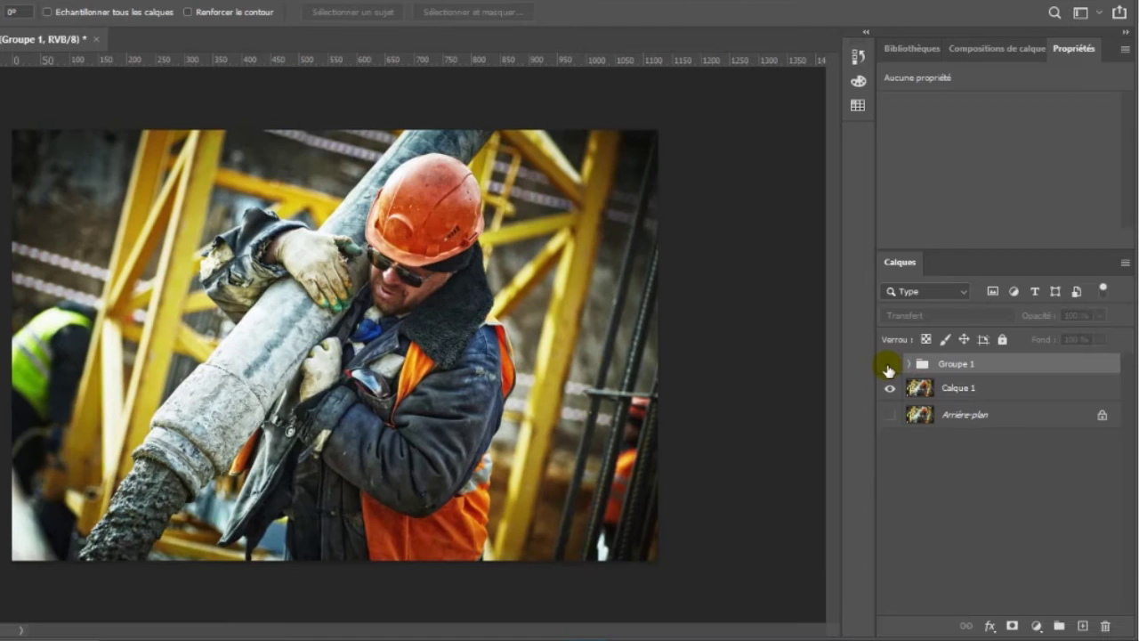
left_click(888, 367)
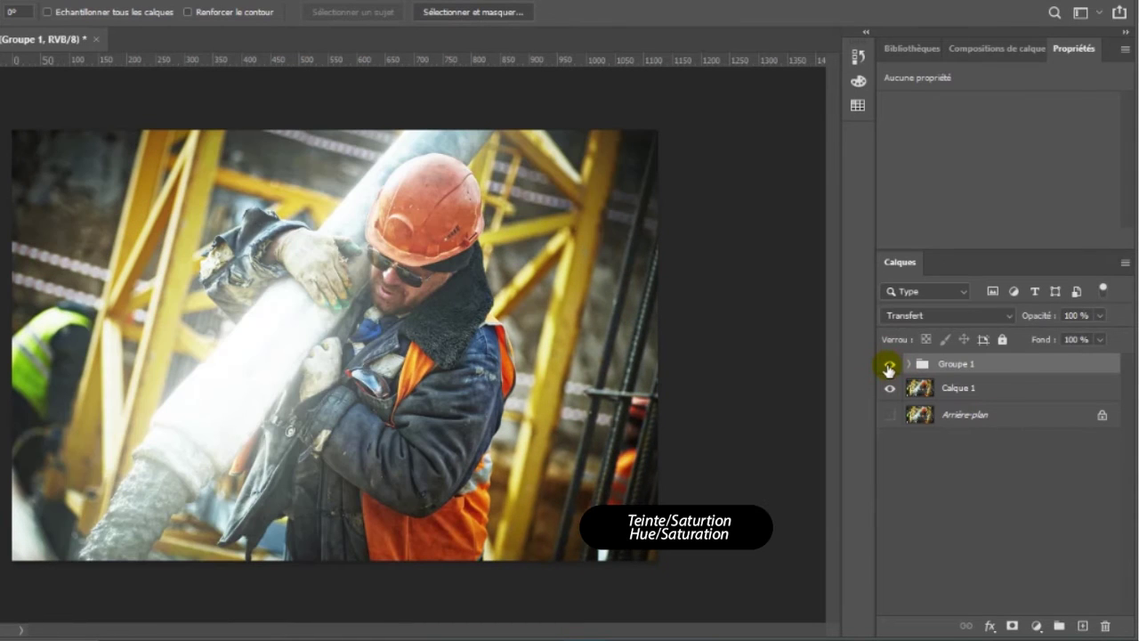
Step: Add a Hue/Saturation adjustment layer above Groupe 1, clipped to it, with Colorize (Coloriser) enabled
left_click(1037, 626)
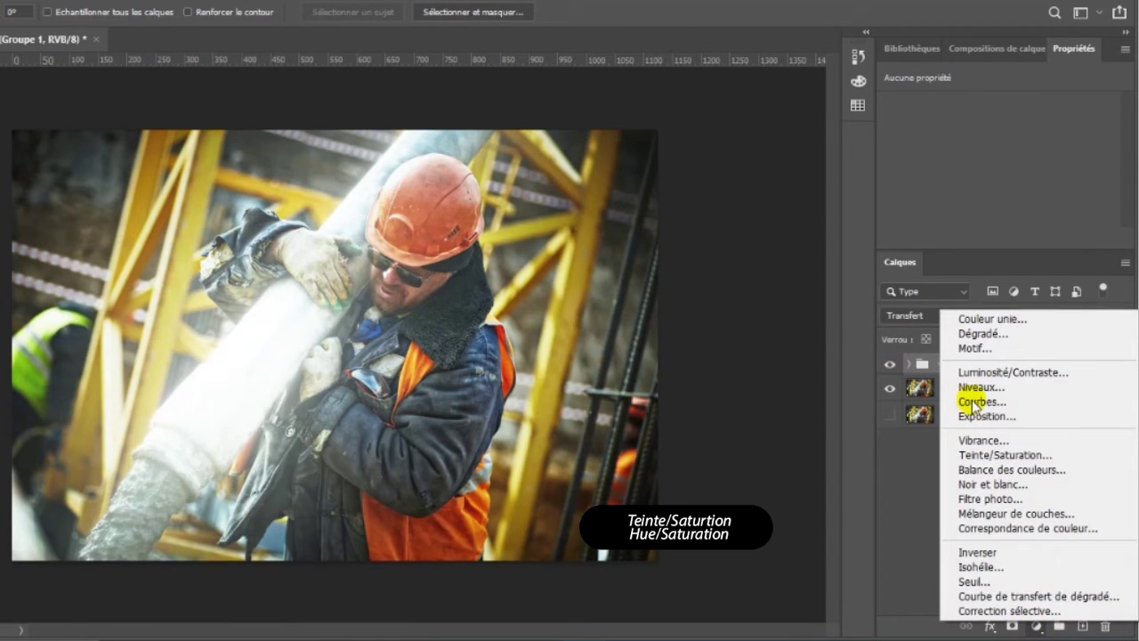
left_click(983, 454)
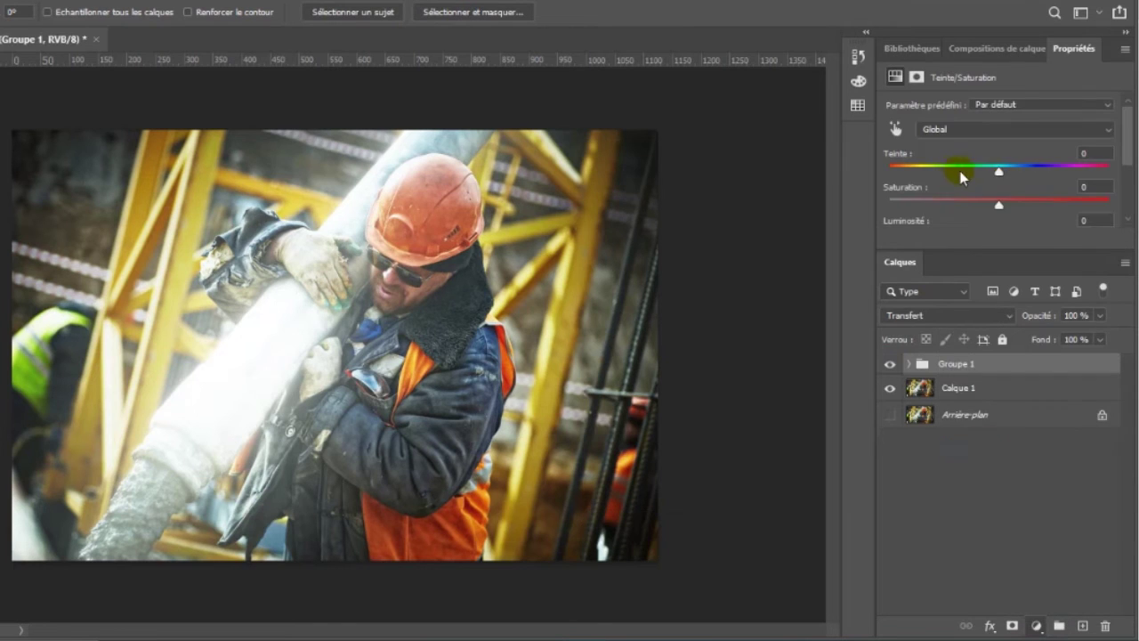
left_click_drag(1126, 143, 1124, 183)
left_click(974, 169)
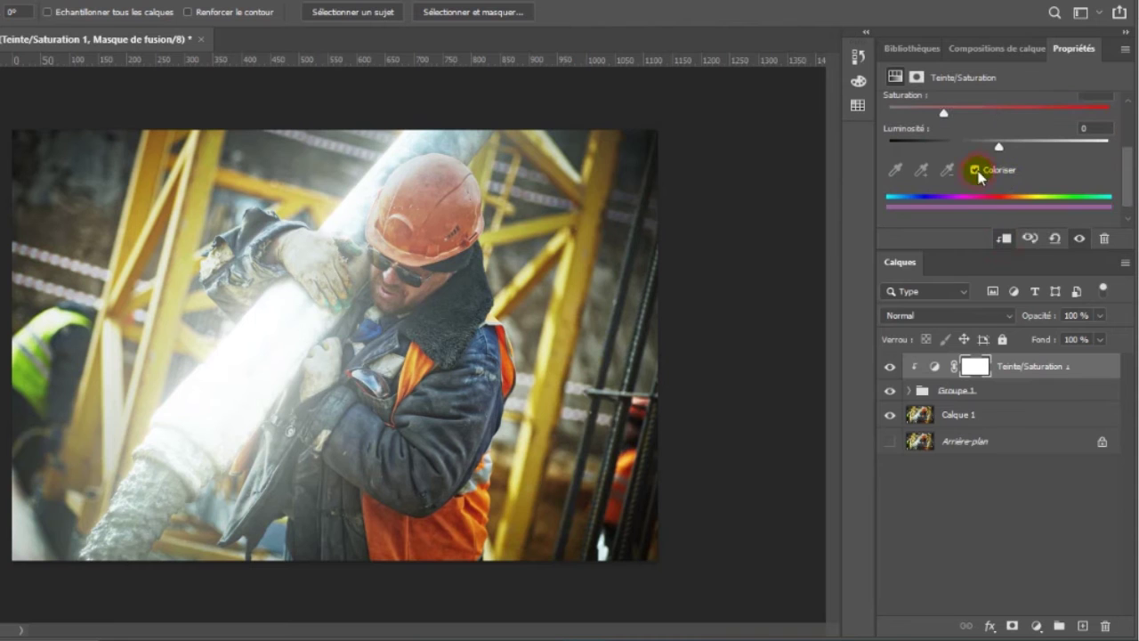
Step: Convert the glow layers' group Groupe 1 into a smart object
left_click(984, 390)
right_click(982, 391)
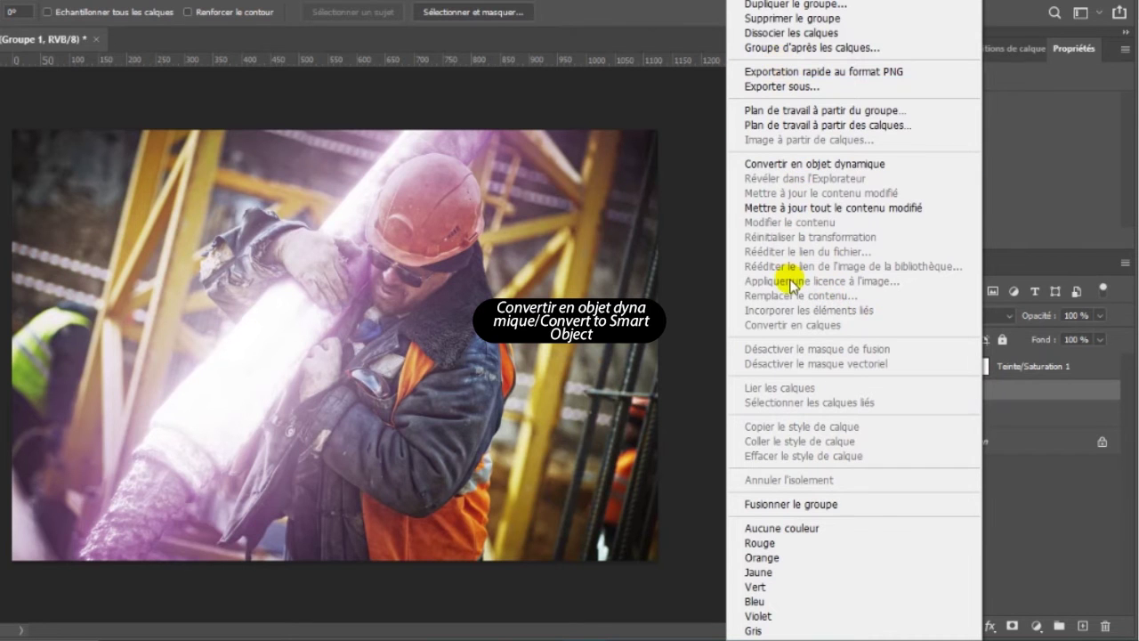
left_click(794, 166)
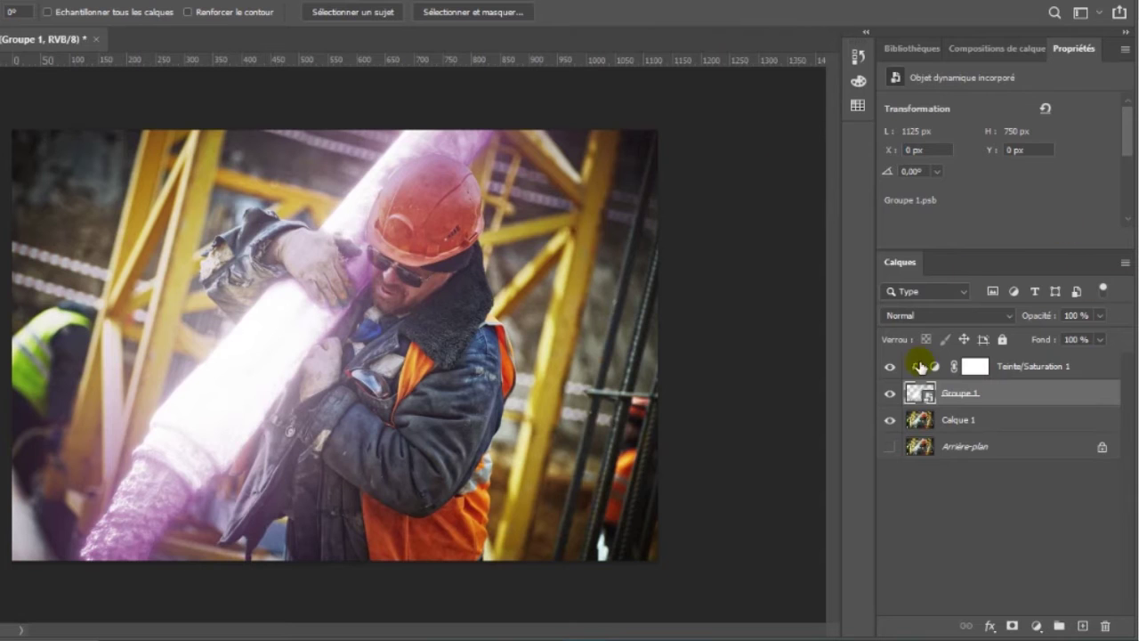
Step: Set the clipped Hue/Saturation adjustment to hue 35 and saturation 83 to turn the pipe's glow orange
left_click(935, 367)
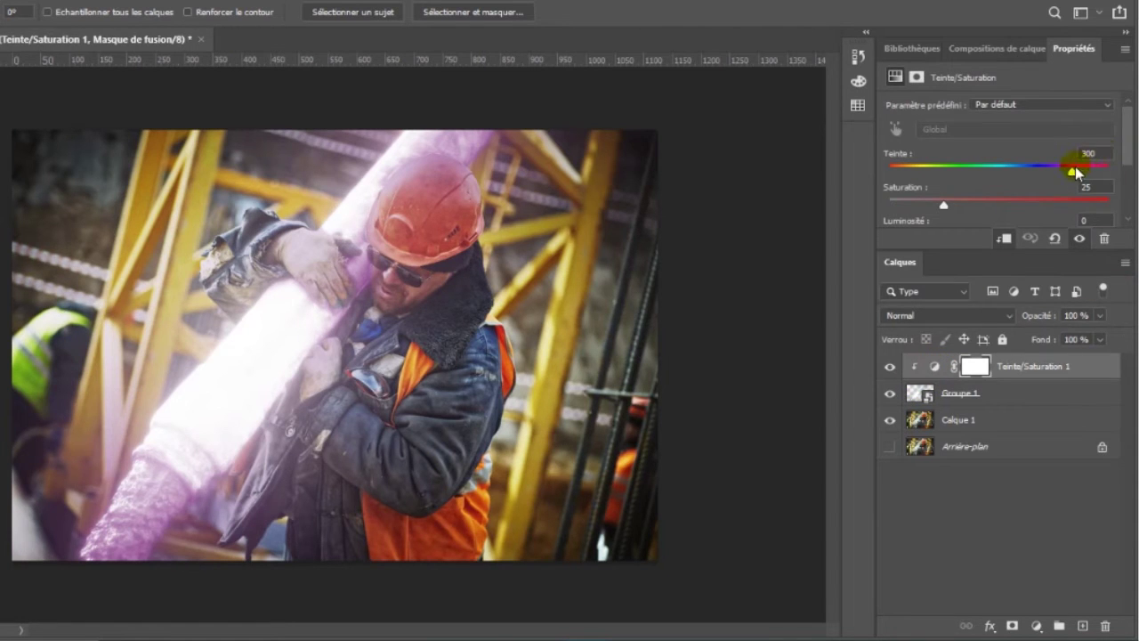
left_click_drag(1074, 175, 1075, 212)
left_click(946, 206)
left_click_drag(1050, 172, 912, 178)
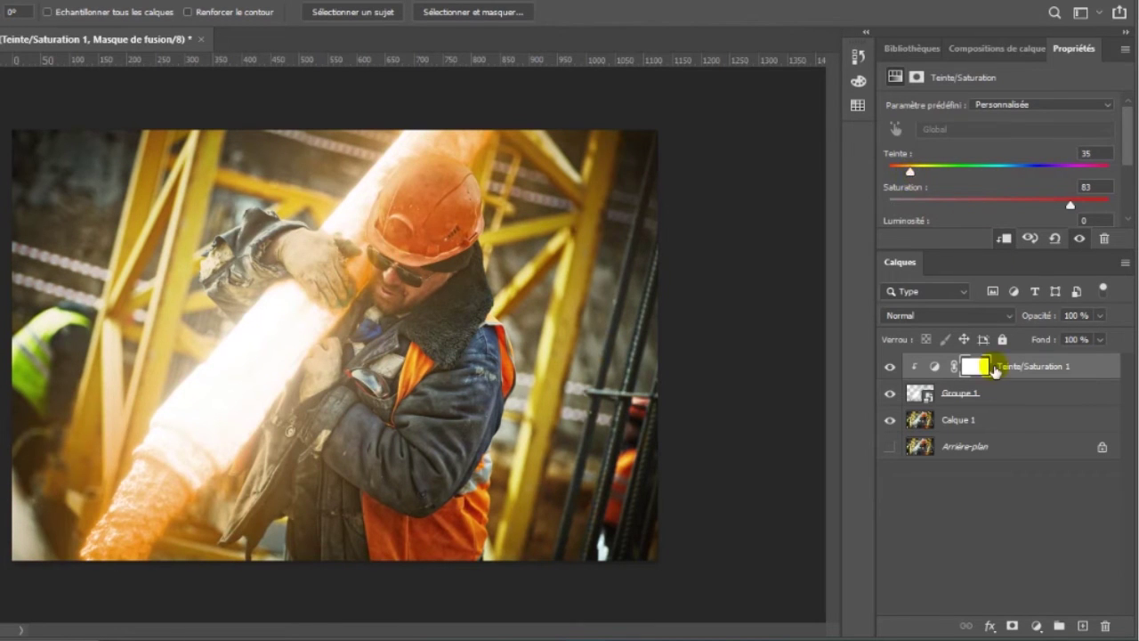
Step: Add a Color Lookup (Correspondance de couleur) adjustment layer directly above Calque 1, using the NightFromDay.CUBE 3D LUT
left_click(1000, 428)
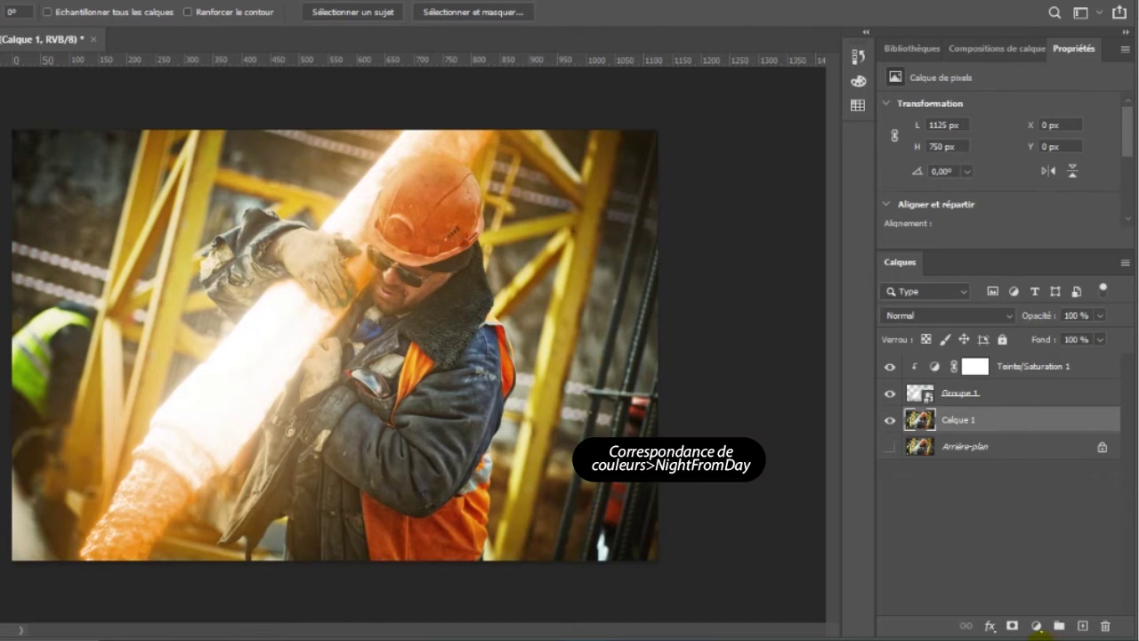
left_click(1035, 626)
left_click(1017, 535)
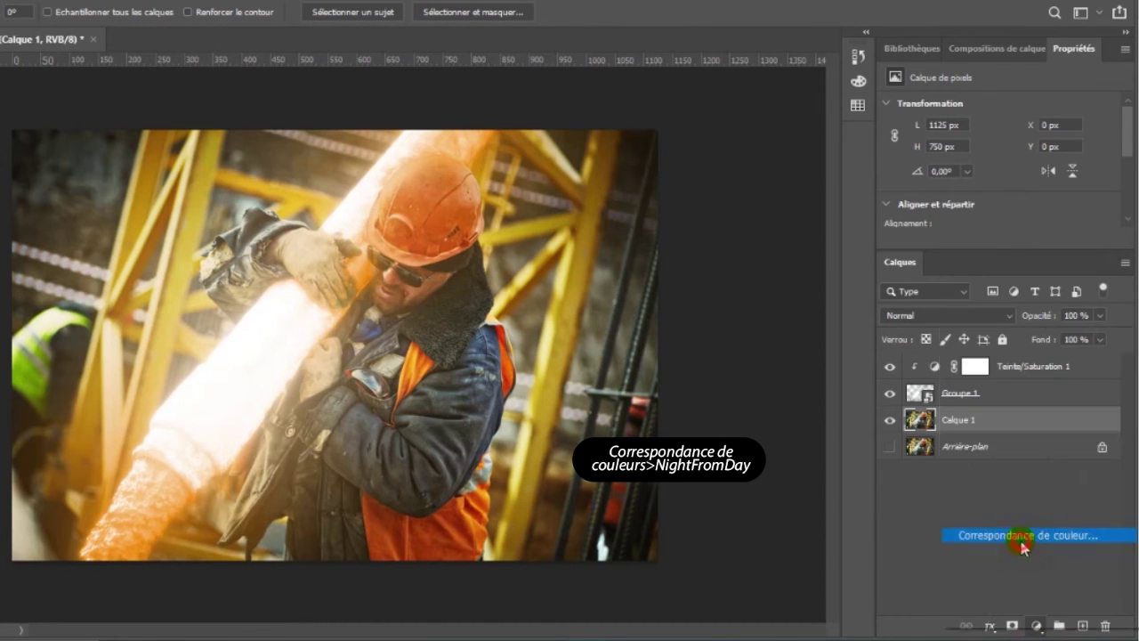
left_click(1102, 109)
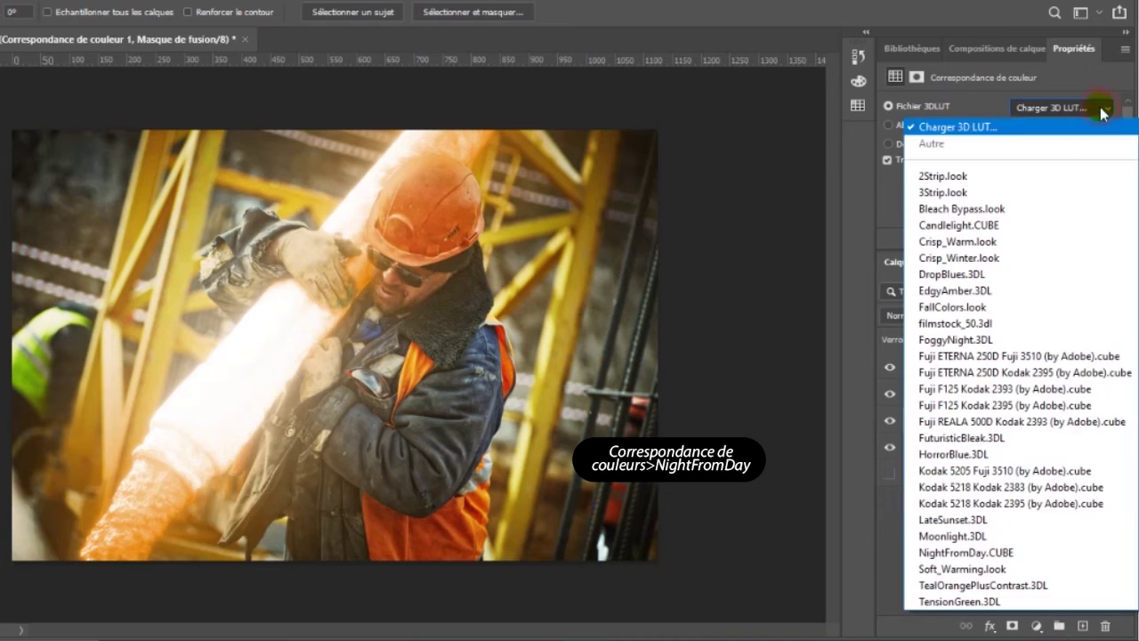
left_click(966, 553)
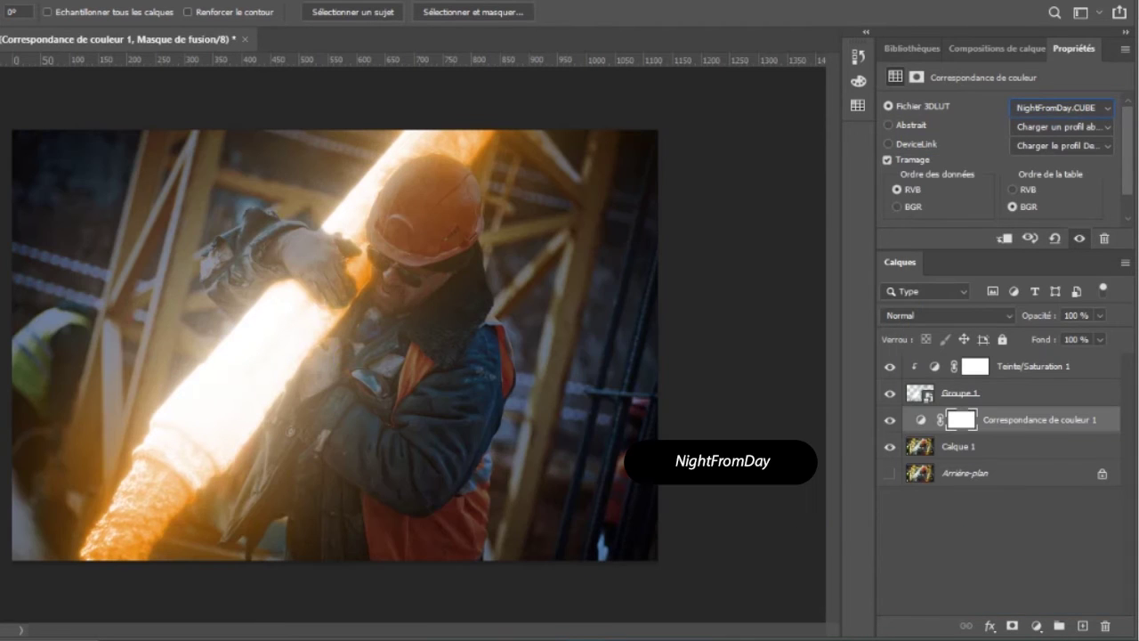
Step: Paint black at 50% opacity and flow on the Color Lookup mask over the worker's face, helmet, raised sleeve and jacket to lighten them
key("b")
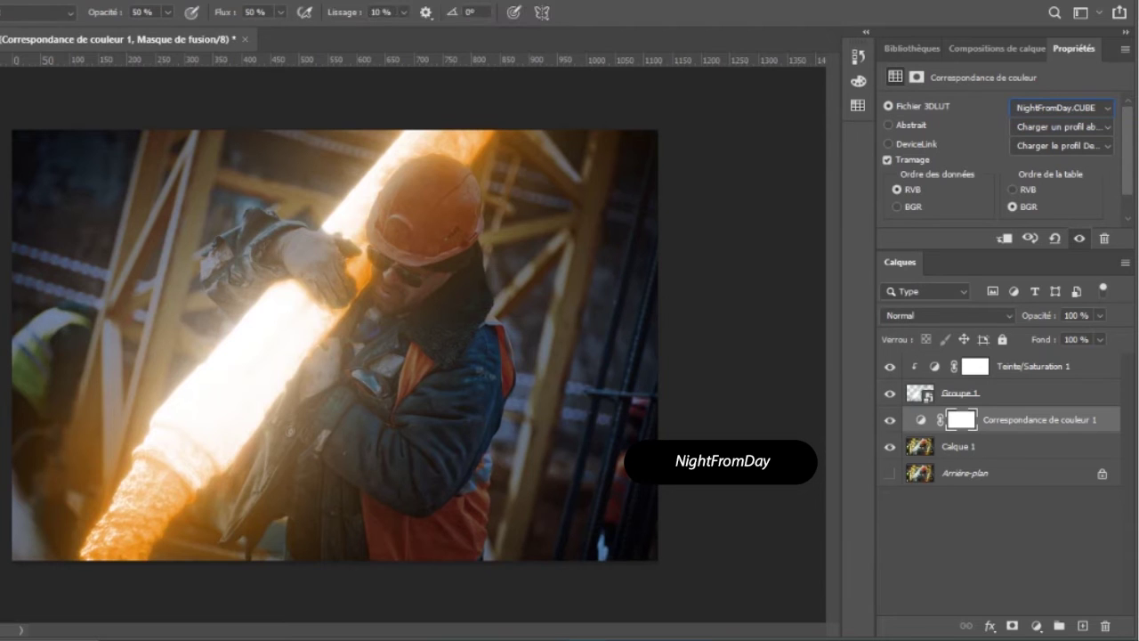
left_click_drag(326, 357, 310, 395)
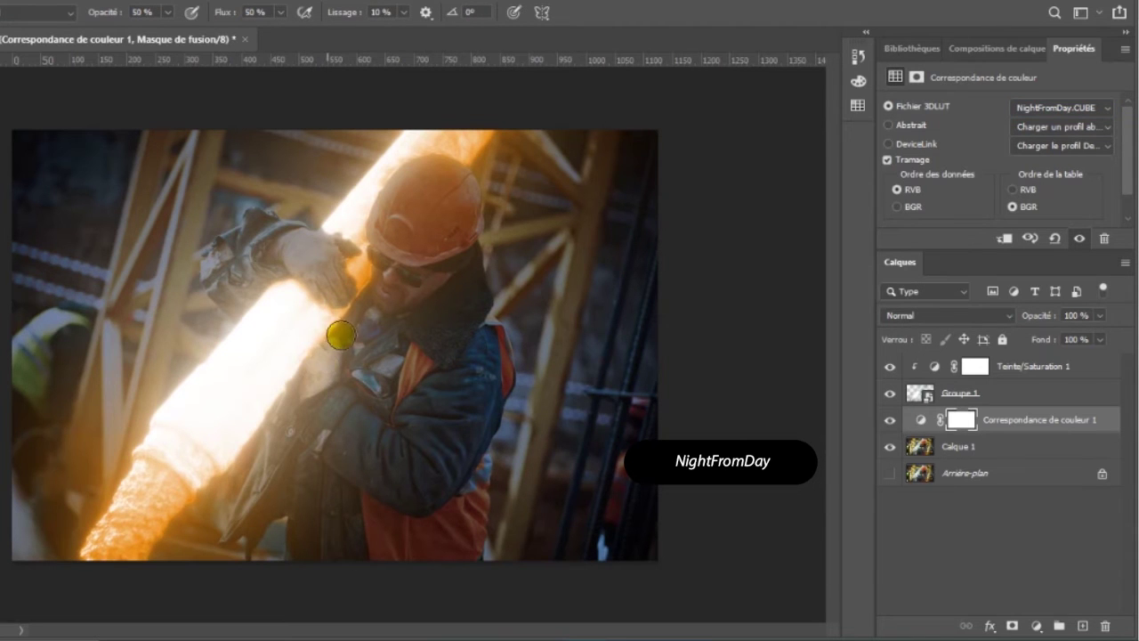
key("x")
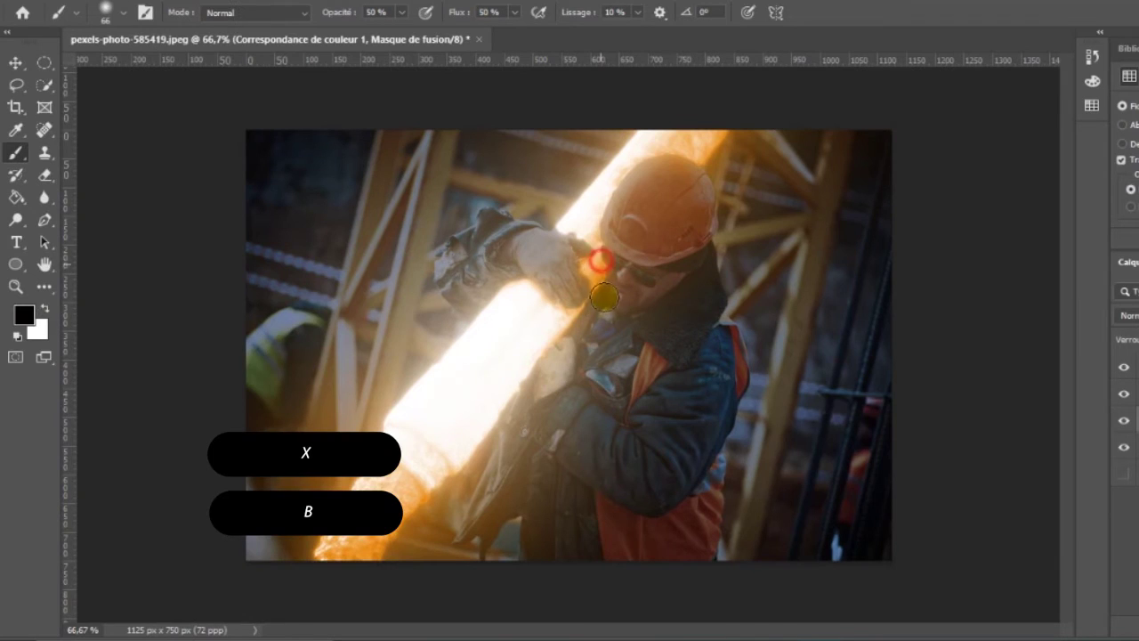
left_click_drag(605, 297, 607, 296)
mouse_move(605, 247)
left_mouse_down()
mouse_move(613, 289)
mouse_move(641, 172)
left_mouse_up()
mouse_move(605, 243)
left_mouse_down()
mouse_move(682, 161)
mouse_move(639, 191)
mouse_move(603, 251)
mouse_move(617, 210)
mouse_move(619, 256)
mouse_move(598, 214)
mouse_move(563, 244)
mouse_move(563, 290)
mouse_move(536, 260)
mouse_move(553, 242)
mouse_move(523, 241)
mouse_move(535, 240)
mouse_move(513, 257)
mouse_move(541, 272)
mouse_move(495, 266)
mouse_move(503, 234)
mouse_move(525, 227)
mouse_move(479, 278)
left_mouse_up()
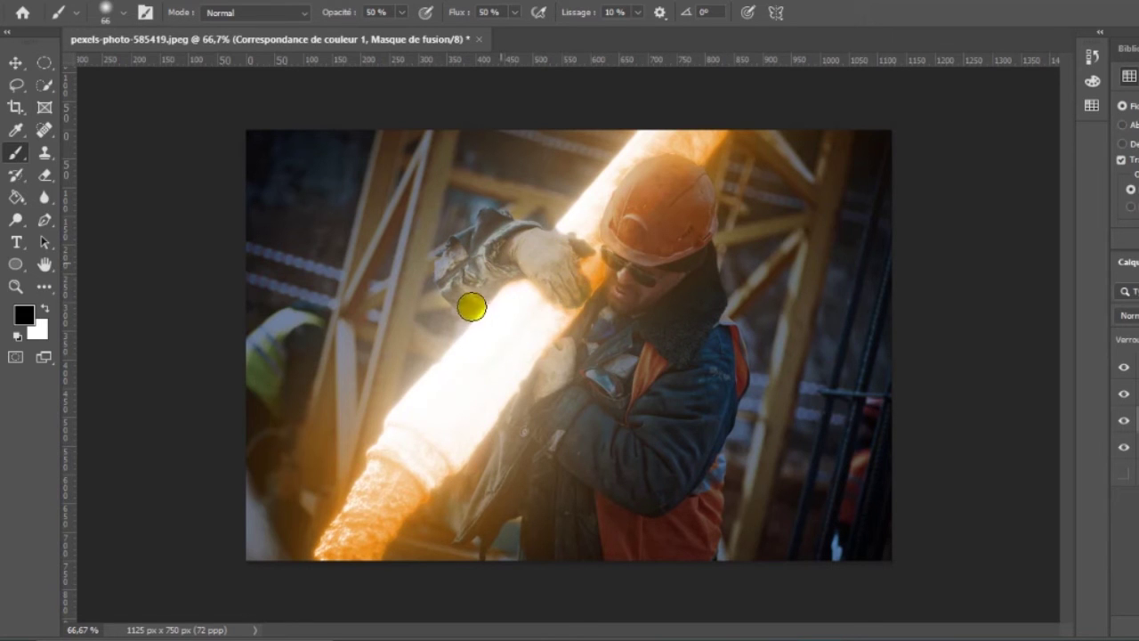
mouse_move(523, 396)
left_mouse_down()
mouse_move(476, 506)
mouse_move(485, 535)
left_mouse_up()
left_click_drag(523, 454, 542, 379)
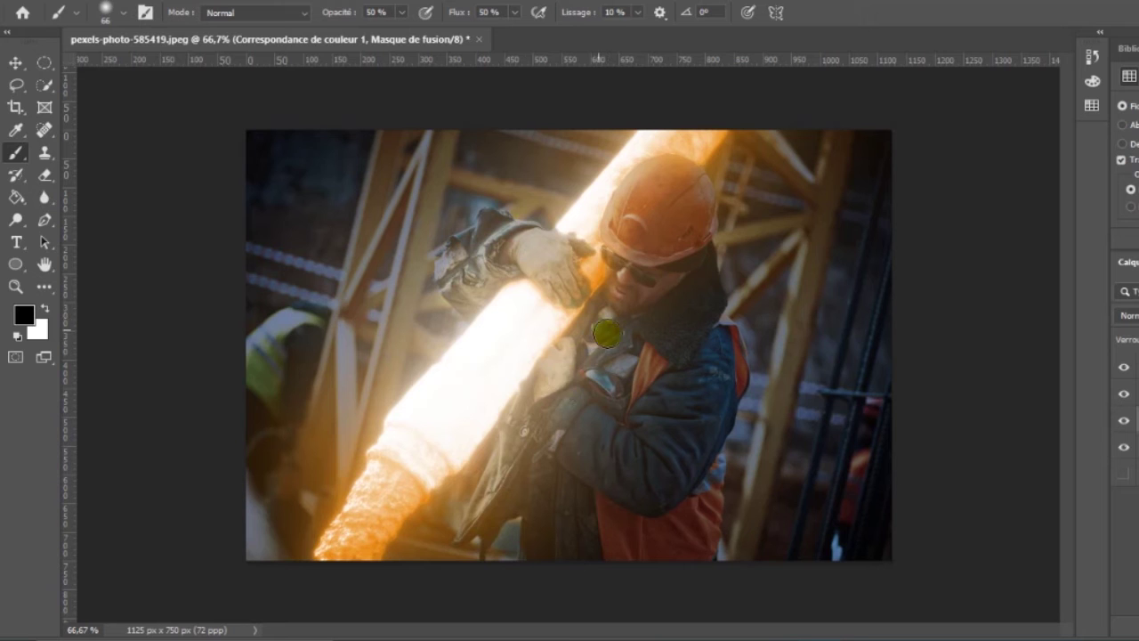
left_click_drag(564, 372, 614, 318)
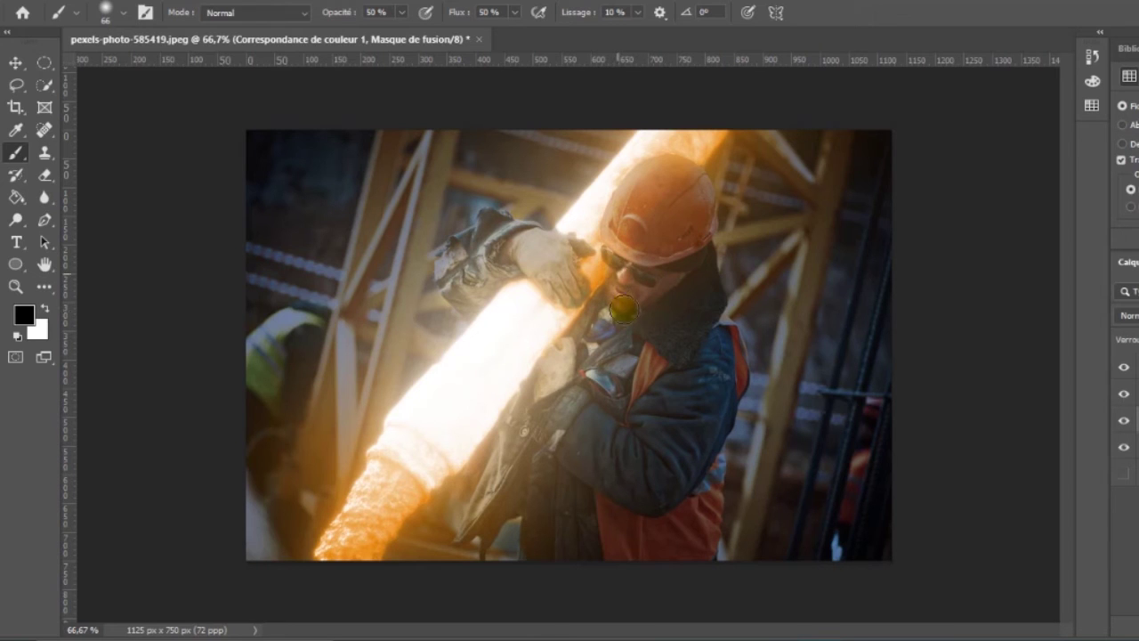
mouse_move(631, 304)
left_mouse_down()
mouse_move(619, 337)
mouse_move(560, 419)
left_mouse_up()
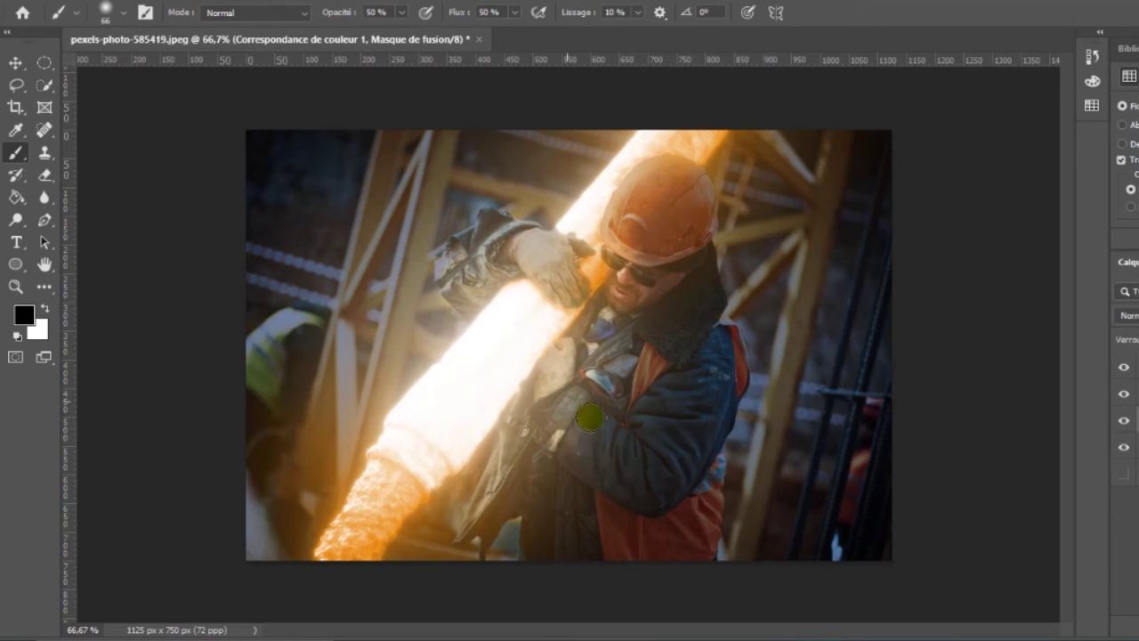
mouse_move(614, 432)
left_mouse_down()
mouse_move(584, 445)
mouse_move(601, 464)
mouse_move(536, 538)
left_mouse_up()
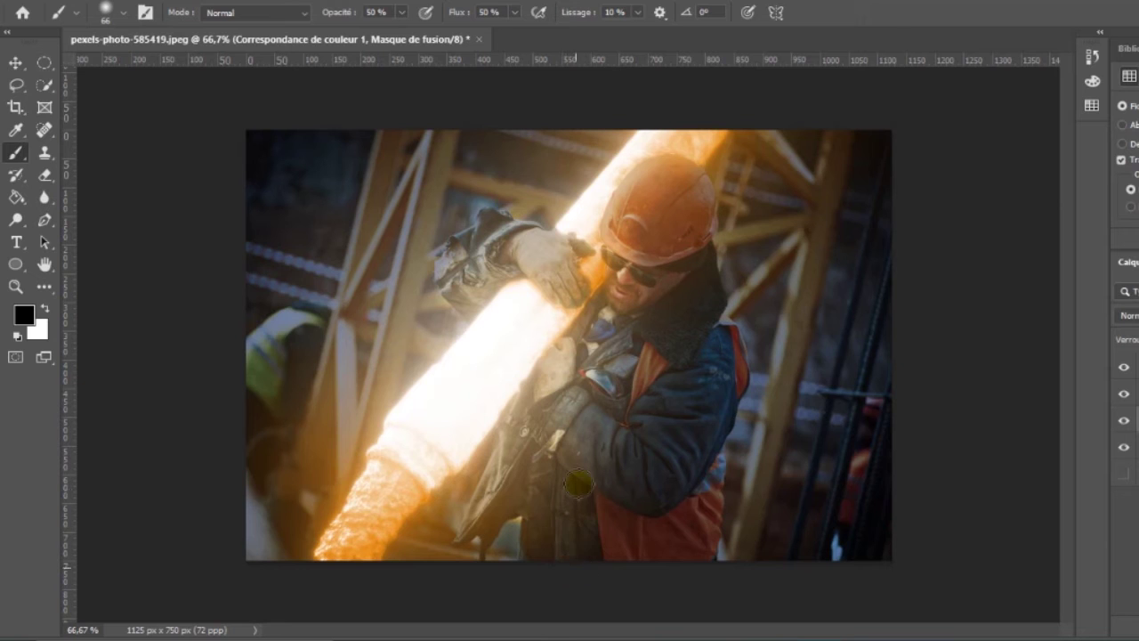
mouse_move(489, 527)
left_mouse_down()
mouse_move(533, 417)
mouse_move(578, 369)
mouse_move(578, 408)
mouse_move(592, 366)
mouse_move(585, 372)
mouse_move(615, 356)
mouse_move(637, 288)
mouse_move(632, 225)
mouse_move(616, 321)
mouse_move(630, 278)
left_mouse_up()
mouse_move(628, 345)
left_mouse_down()
mouse_move(608, 389)
mouse_move(642, 320)
mouse_move(633, 397)
mouse_move(654, 363)
mouse_move(625, 421)
mouse_move(623, 369)
mouse_move(628, 427)
mouse_move(664, 368)
mouse_move(629, 446)
mouse_move(668, 387)
mouse_move(644, 470)
mouse_move(652, 434)
left_mouse_up()
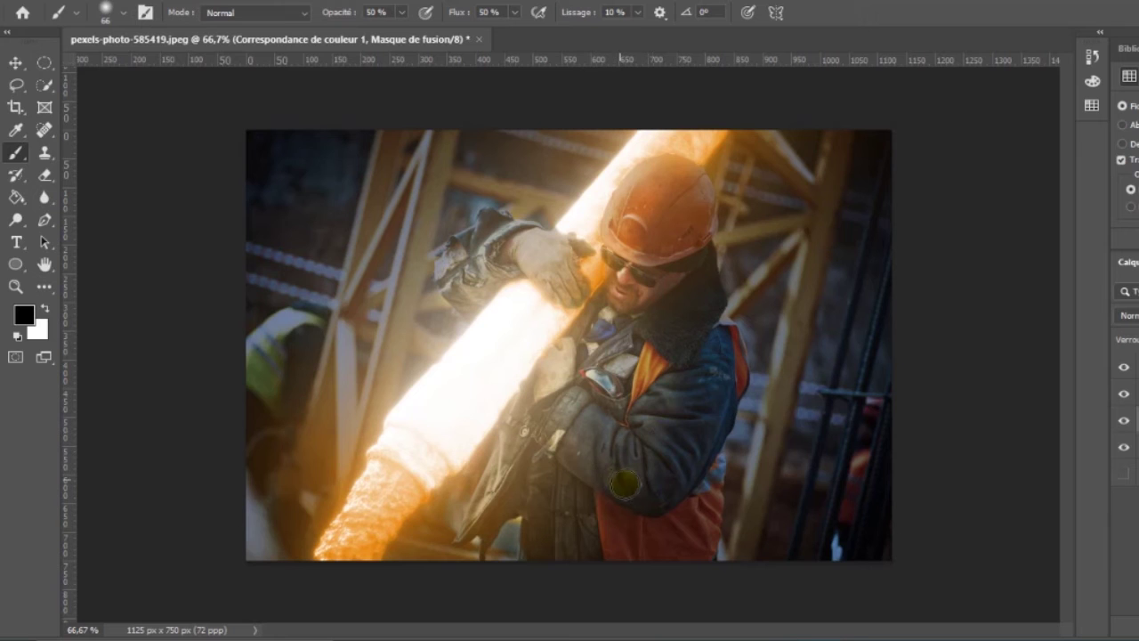
mouse_move(672, 422)
left_mouse_down()
mouse_move(652, 436)
mouse_move(645, 486)
mouse_move(631, 489)
left_mouse_up()
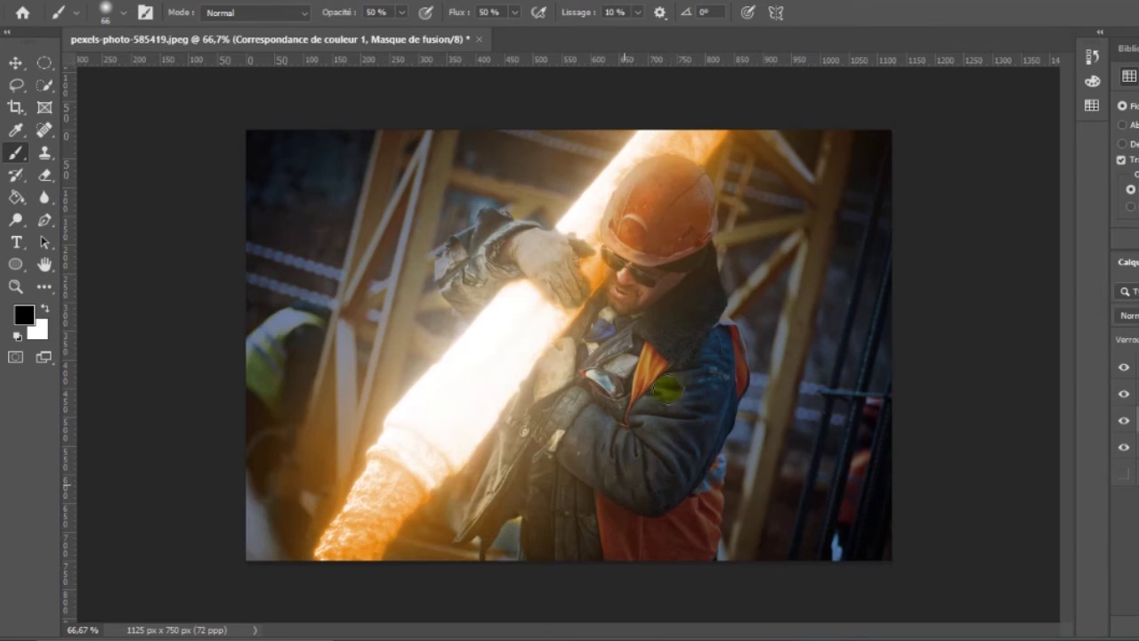
mouse_move(688, 361)
left_mouse_down()
mouse_move(639, 377)
mouse_move(665, 474)
mouse_move(648, 502)
mouse_move(605, 491)
left_mouse_up()
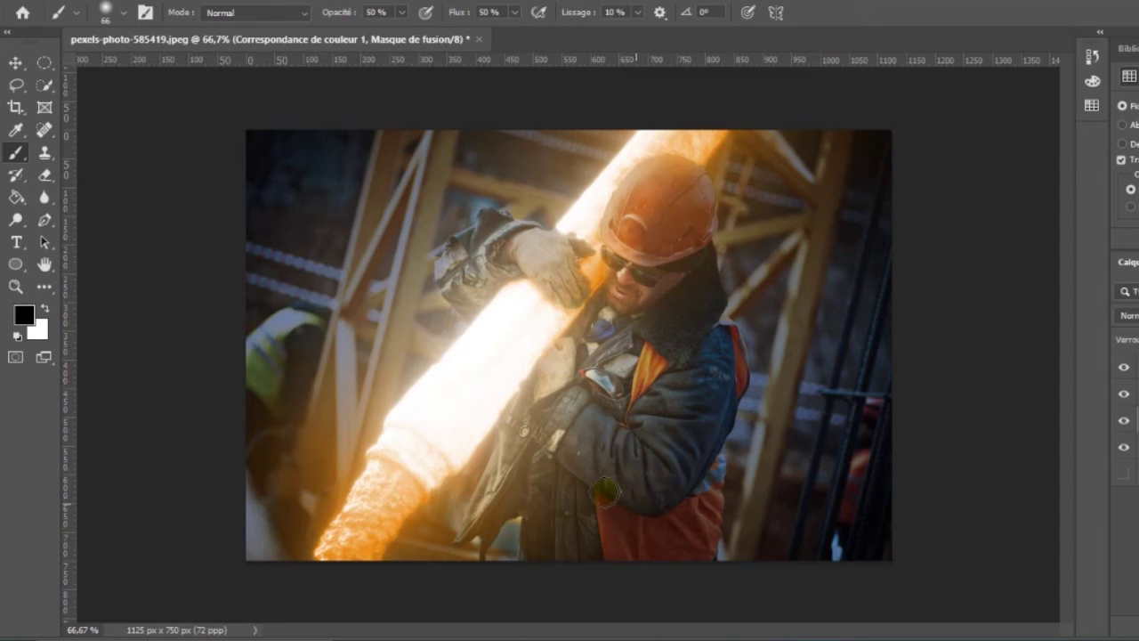
mouse_move(524, 571)
left_mouse_down()
mouse_move(514, 552)
mouse_move(586, 440)
mouse_move(595, 366)
mouse_move(558, 474)
left_mouse_up()
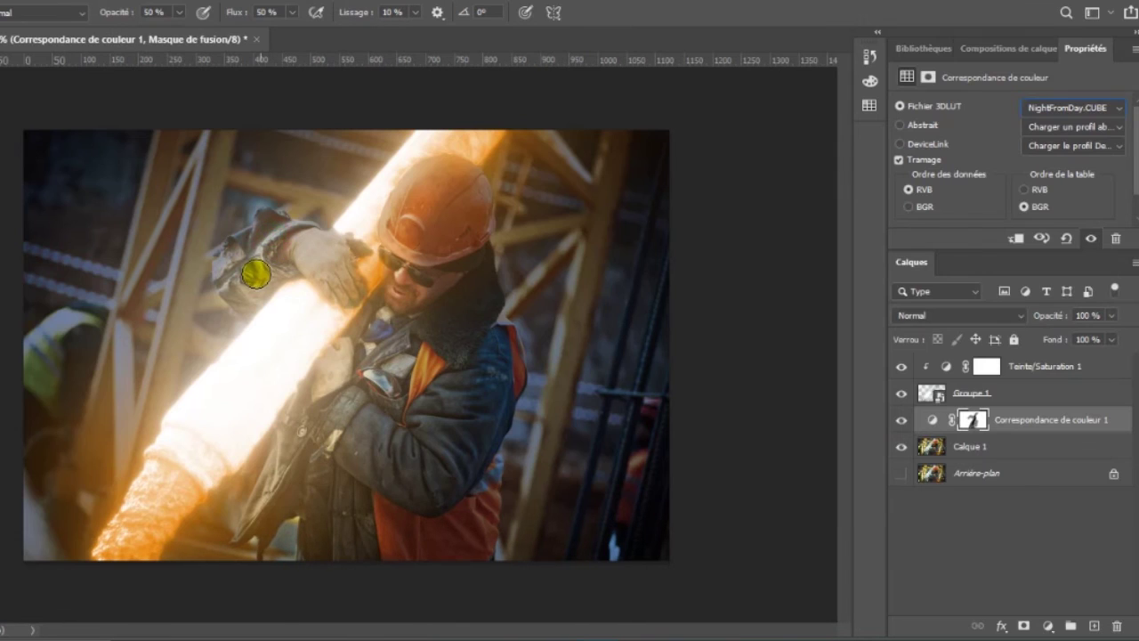
Step: Duplicate the Hue/Saturation layer with its mask inverted to black, and paint white over the worker's jacket, gloves, sleeve and face
left_click(1045, 370)
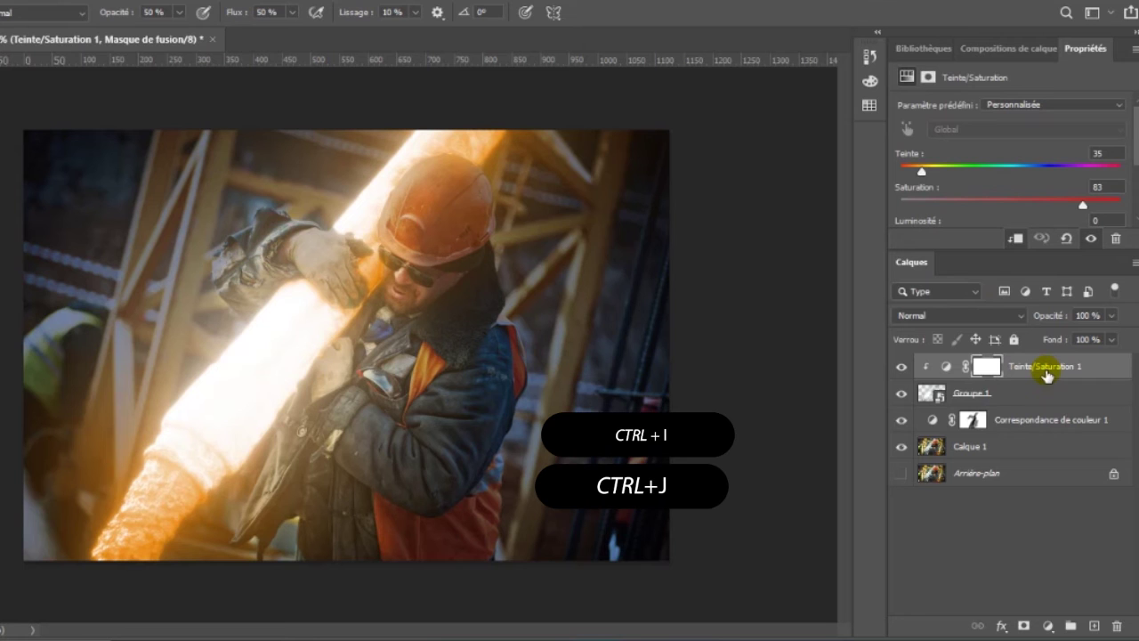
key("ctrl+j")
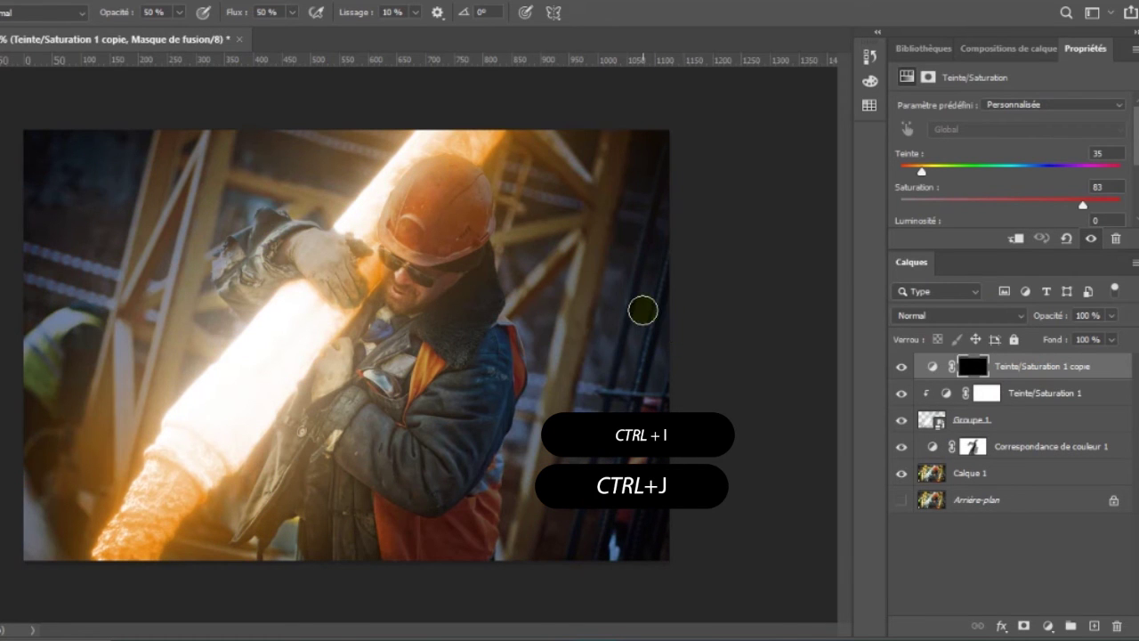
key("b")
key("x")
mouse_move(303, 358)
left_mouse_down()
mouse_move(335, 363)
mouse_move(330, 385)
mouse_move(350, 355)
mouse_move(332, 402)
mouse_move(341, 419)
mouse_move(290, 435)
mouse_move(252, 520)
mouse_move(336, 393)
mouse_move(270, 511)
left_mouse_up()
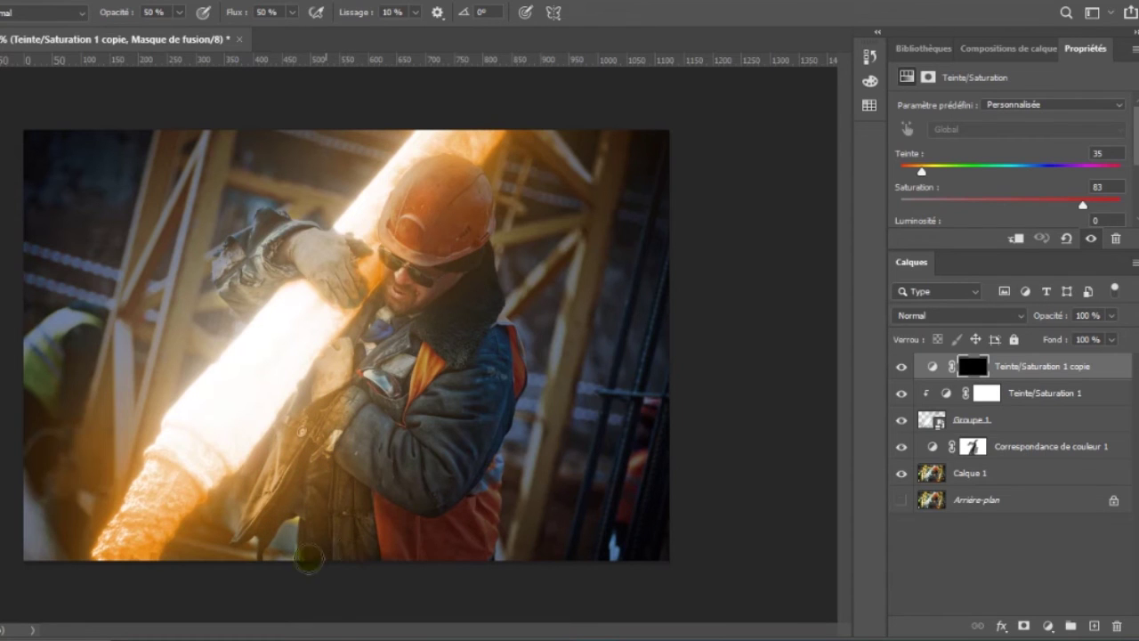
left_click_drag(363, 422, 388, 439)
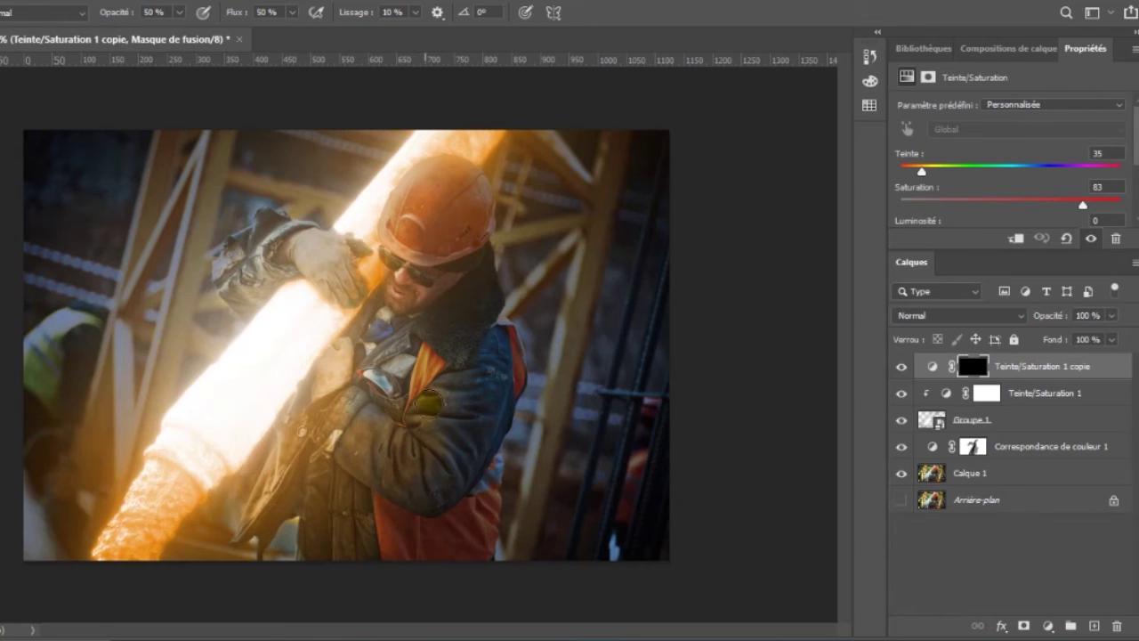
mouse_move(418, 379)
left_mouse_down()
mouse_move(353, 389)
mouse_move(385, 358)
mouse_move(384, 340)
mouse_move(366, 342)
mouse_move(378, 312)
mouse_move(363, 340)
mouse_move(384, 305)
mouse_move(395, 315)
mouse_move(391, 257)
mouse_move(397, 313)
mouse_move(402, 253)
mouse_move(400, 308)
mouse_move(405, 274)
mouse_move(409, 300)
mouse_move(407, 284)
mouse_move(401, 322)
mouse_move(385, 201)
mouse_move(391, 232)
mouse_move(398, 189)
mouse_move(404, 255)
mouse_move(396, 196)
mouse_move(417, 160)
mouse_move(394, 263)
mouse_move(362, 267)
mouse_move(319, 247)
mouse_move(332, 280)
mouse_move(327, 267)
mouse_move(343, 247)
mouse_move(294, 235)
mouse_move(263, 251)
mouse_move(285, 246)
mouse_move(242, 286)
mouse_move(243, 304)
mouse_move(233, 297)
mouse_move(243, 306)
mouse_move(239, 287)
mouse_move(255, 288)
mouse_move(258, 305)
mouse_move(237, 289)
mouse_move(326, 262)
mouse_move(324, 281)
mouse_move(326, 252)
mouse_move(344, 249)
mouse_move(300, 231)
mouse_move(271, 241)
mouse_move(283, 227)
mouse_move(247, 258)
mouse_move(249, 308)
mouse_move(234, 289)
mouse_move(295, 264)
mouse_move(266, 293)
mouse_move(311, 241)
mouse_move(333, 241)
mouse_move(348, 298)
mouse_move(399, 341)
mouse_move(374, 348)
mouse_move(349, 429)
mouse_move(361, 451)
mouse_move(341, 356)
mouse_move(408, 334)
left_mouse_up()
mouse_move(401, 278)
left_mouse_down()
mouse_move(415, 248)
mouse_move(390, 302)
left_mouse_up()
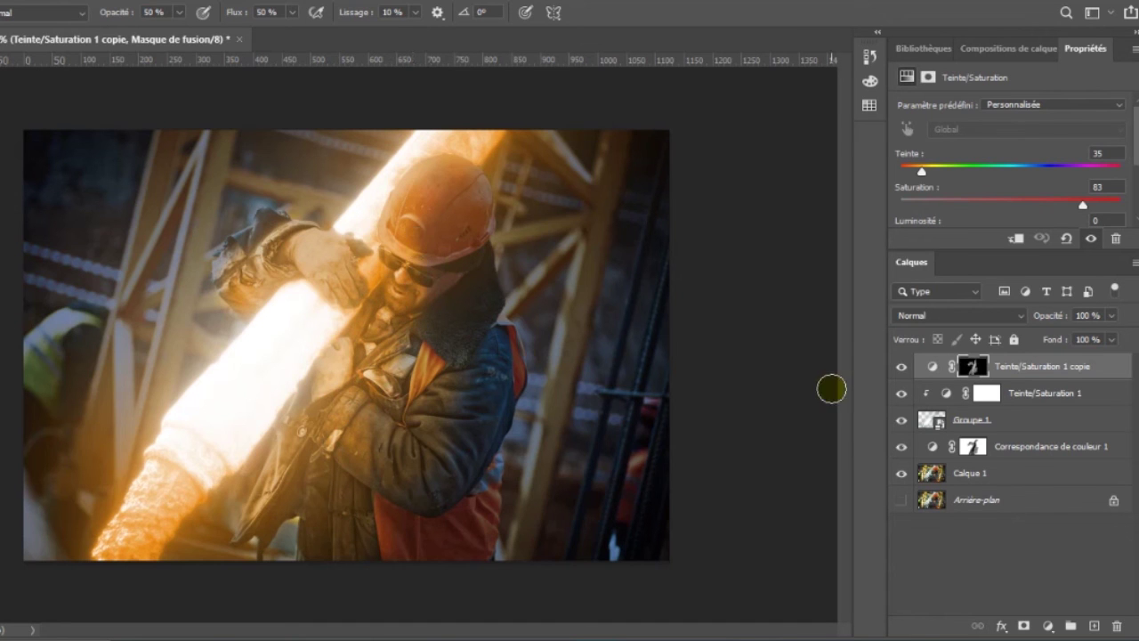
Step: Preview blend modes such as Superposition on the Hue/Saturation copy, keeping it at Normal
left_click(1025, 322)
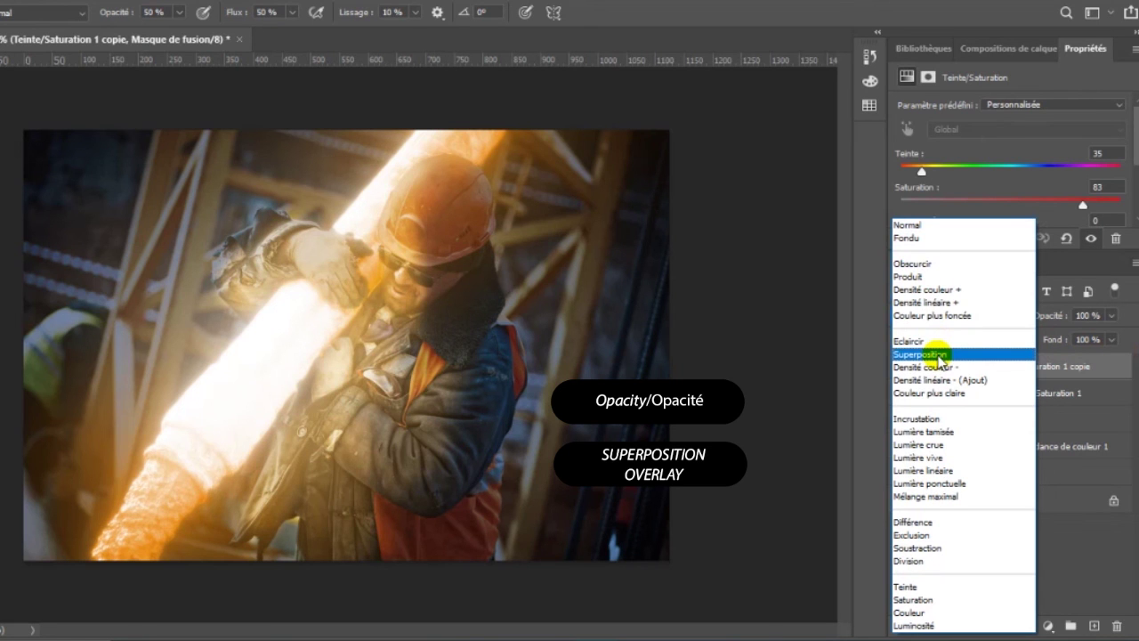
left_click(924, 228)
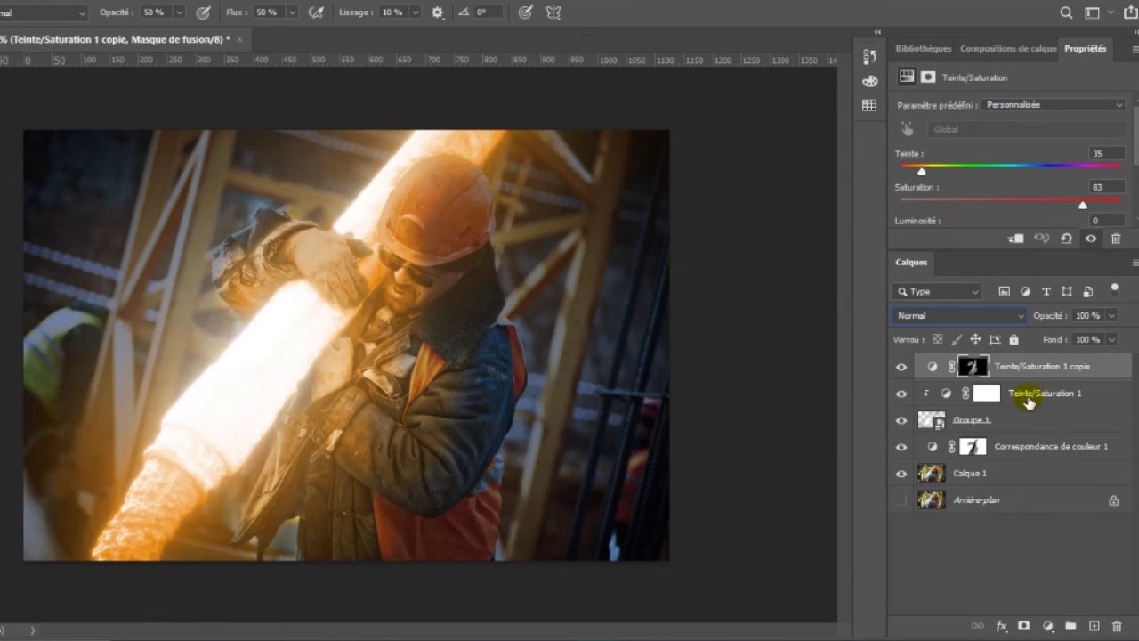
Step: Group all layers from the Hue/Saturation copy down to Calque 1 and name the group end
left_click(1022, 478, "shift")
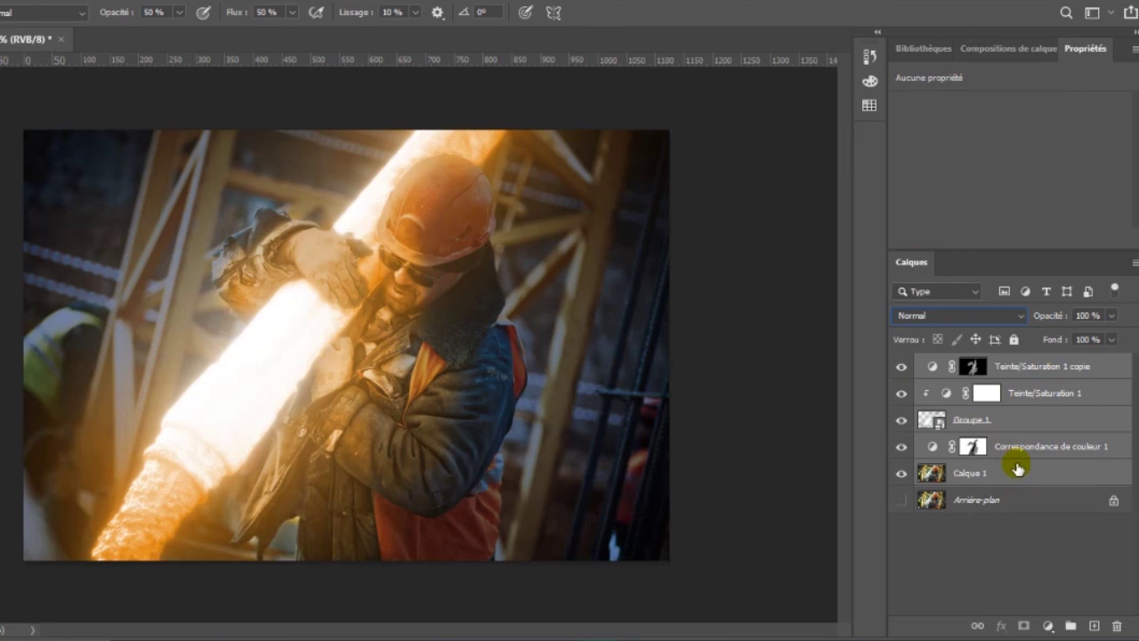
key("ctrl+g")
double_click(965, 363)
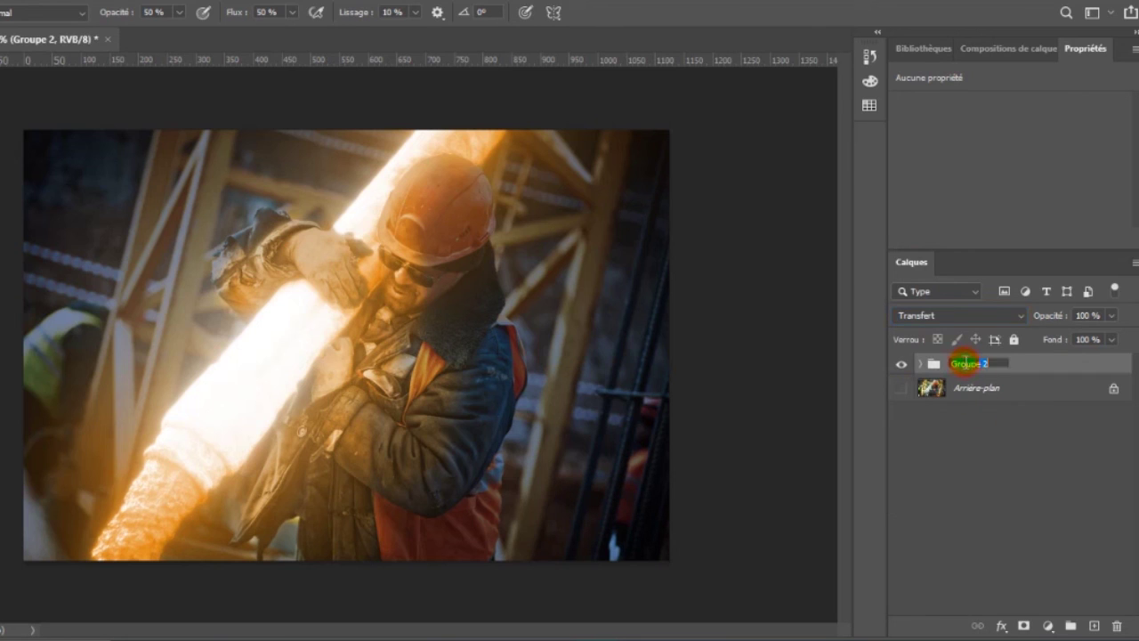
type("enf")
key("Return")
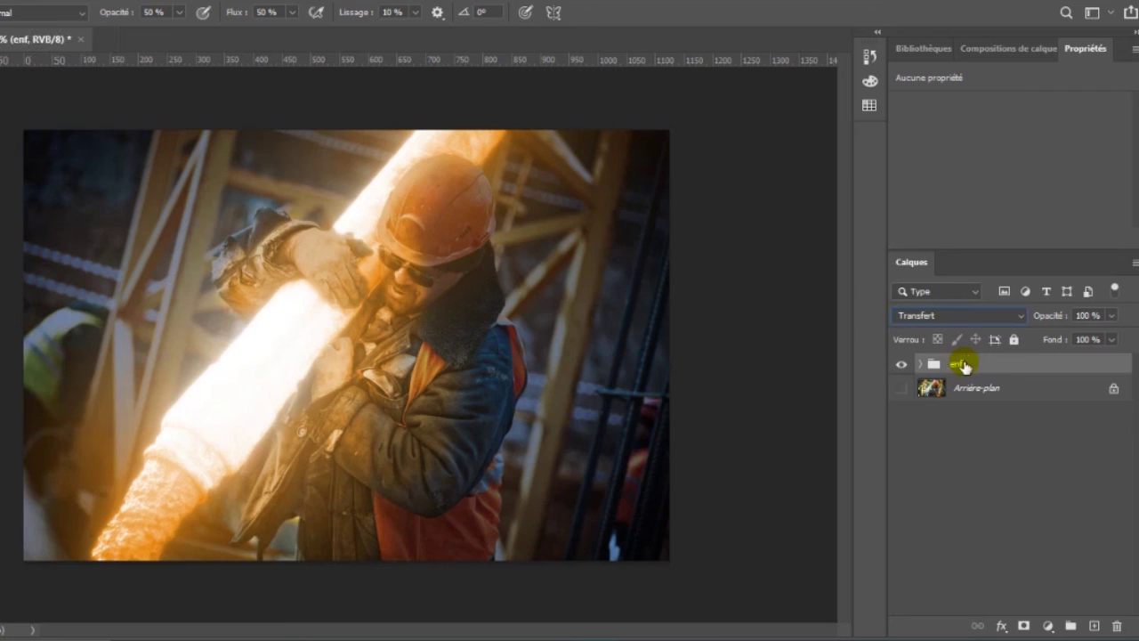
double_click(958, 365)
type("End")
key("Return")
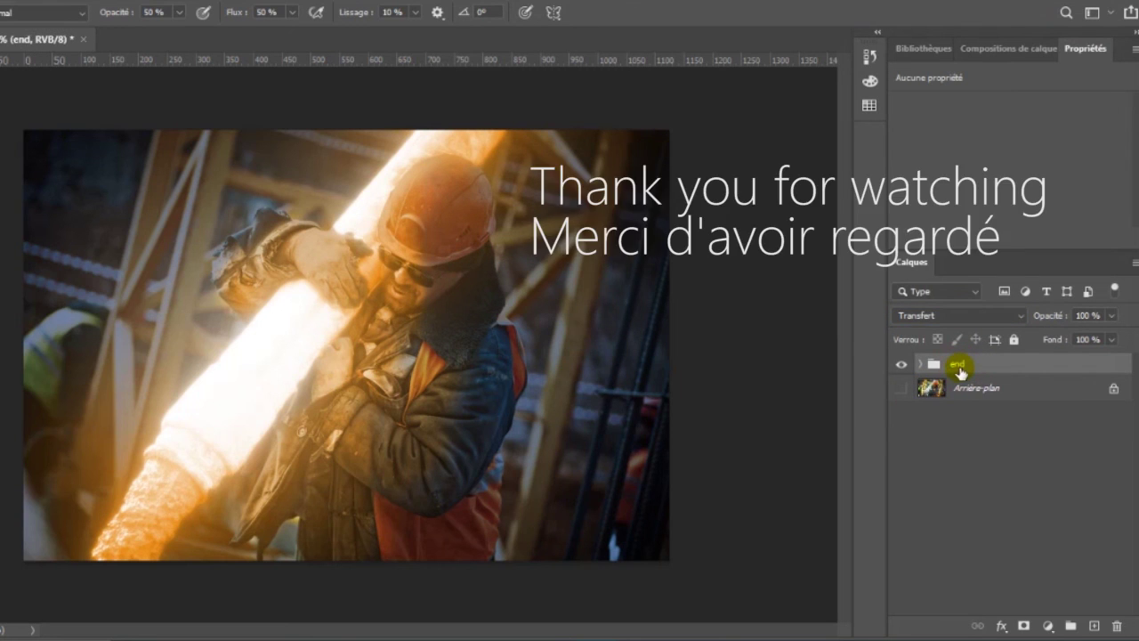
Step: Compare the finished effect with the original photo by hiding and showing the group end
left_click(902, 366)
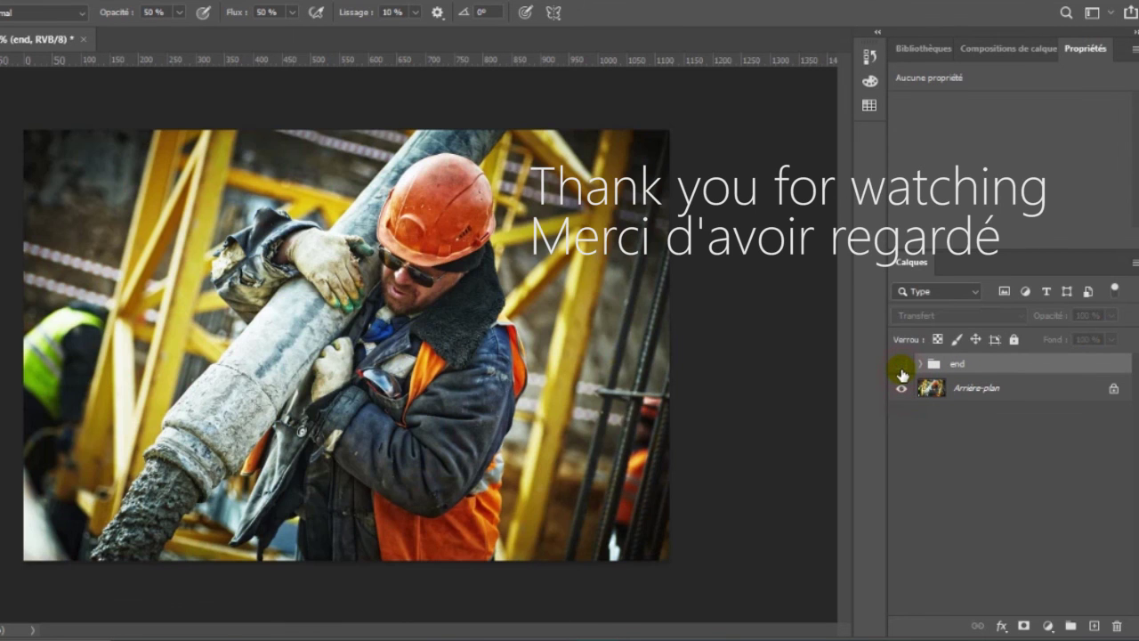
left_click(902, 371)
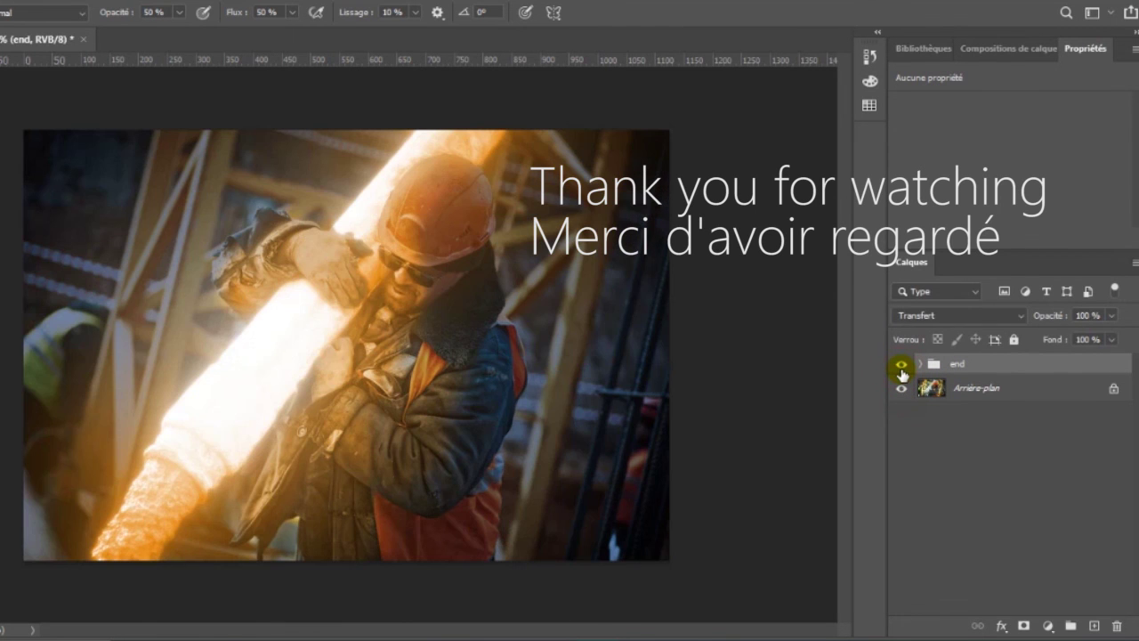